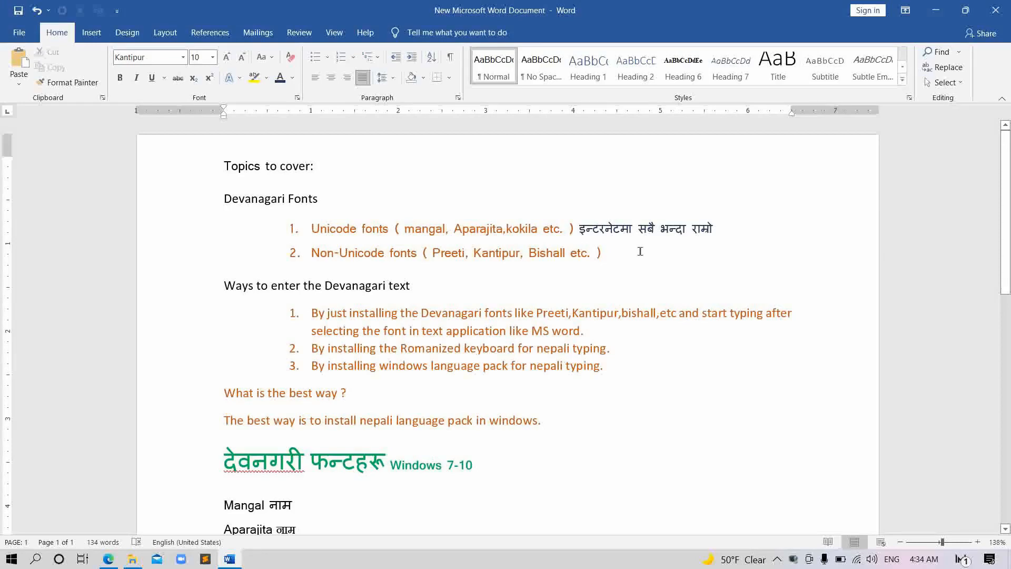
Set the typing font to Kantipur in the Word document.
scroll(641, 251, down, 5)
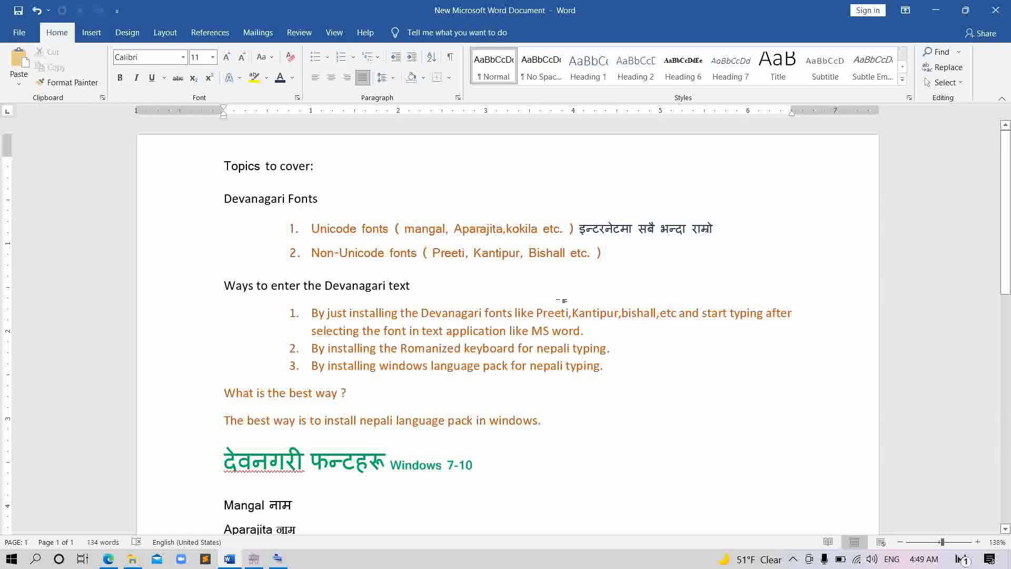
click(184, 58)
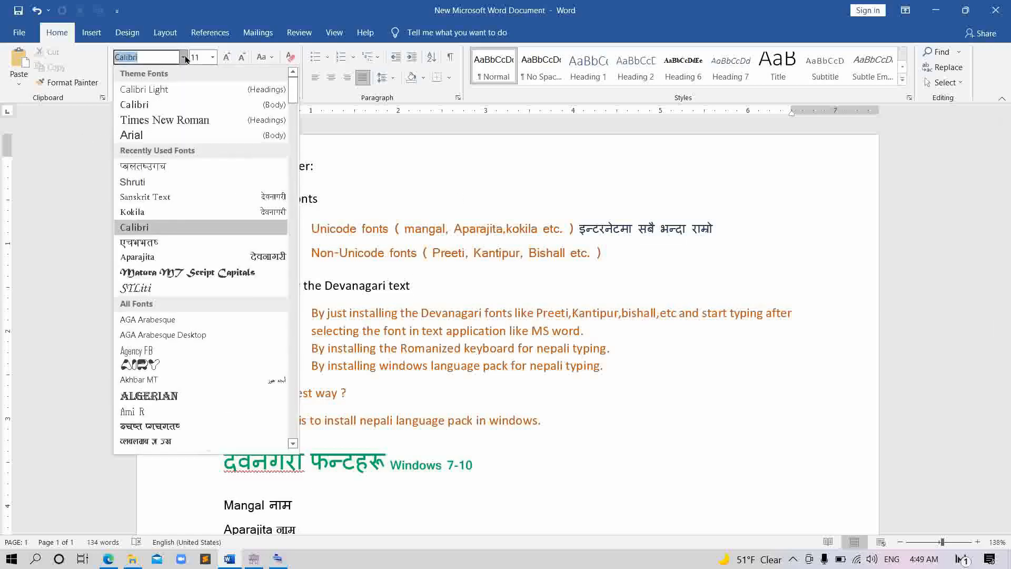
click(159, 171)
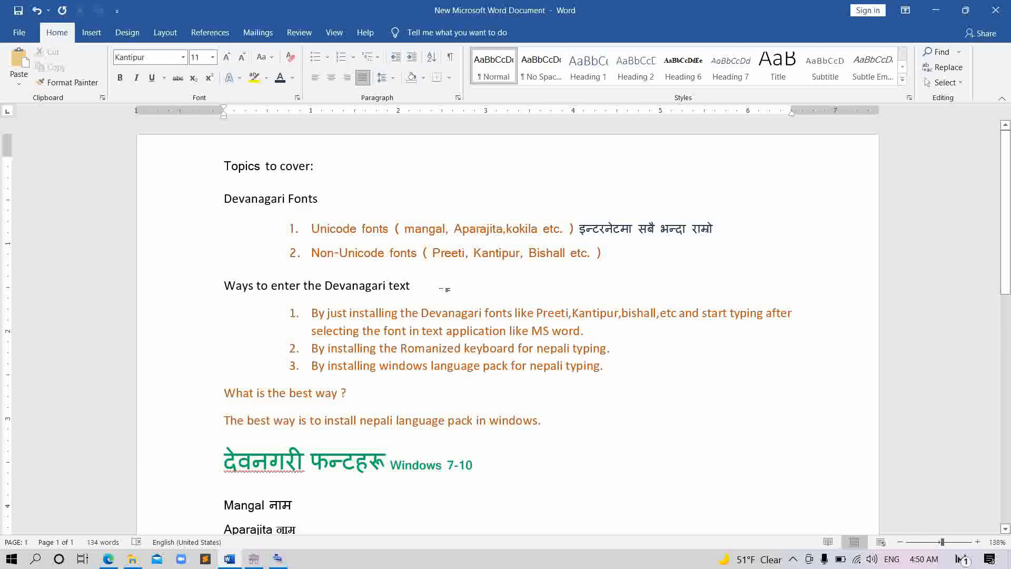
Switch to Typing Guru to examine its Nepali keyboard layout, and return to the Word document.
click(255, 559)
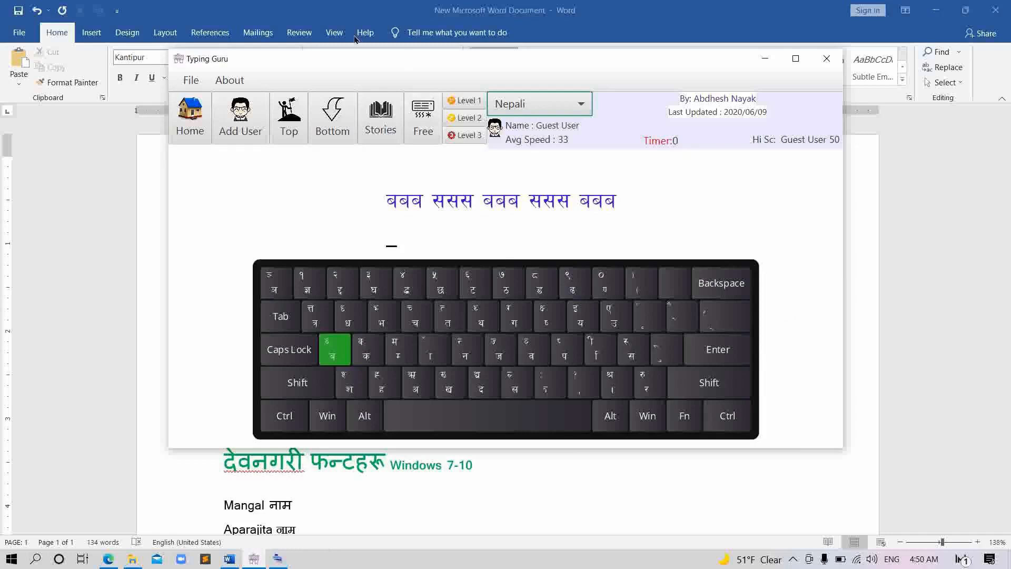
drag(340, 60, 267, 36)
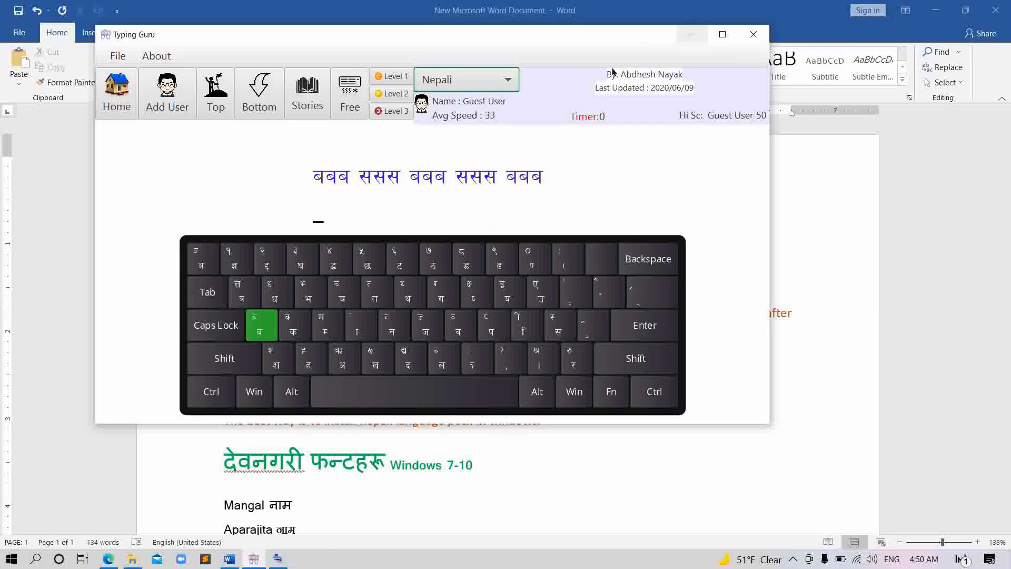
click(808, 212)
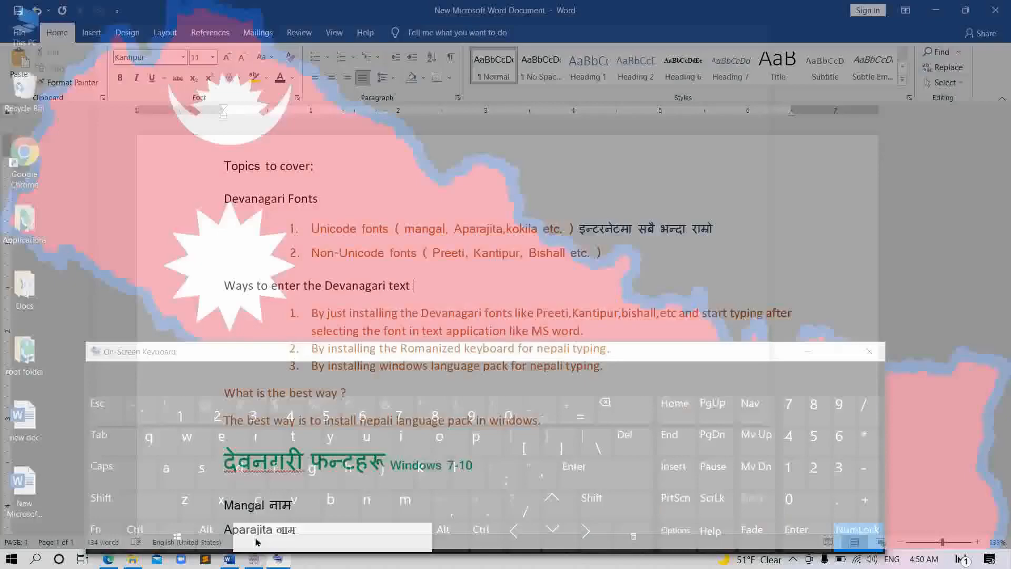
Bring up the On-Screen Keyboard and add "नाम काम" after the heading "Ways to enter the Devanagari text".
click(257, 542)
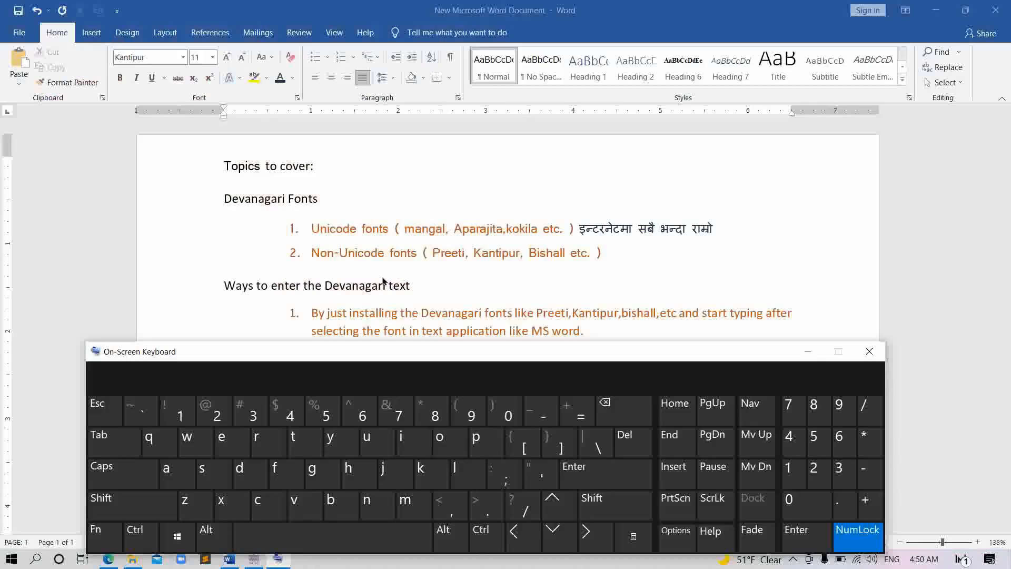
click(429, 289)
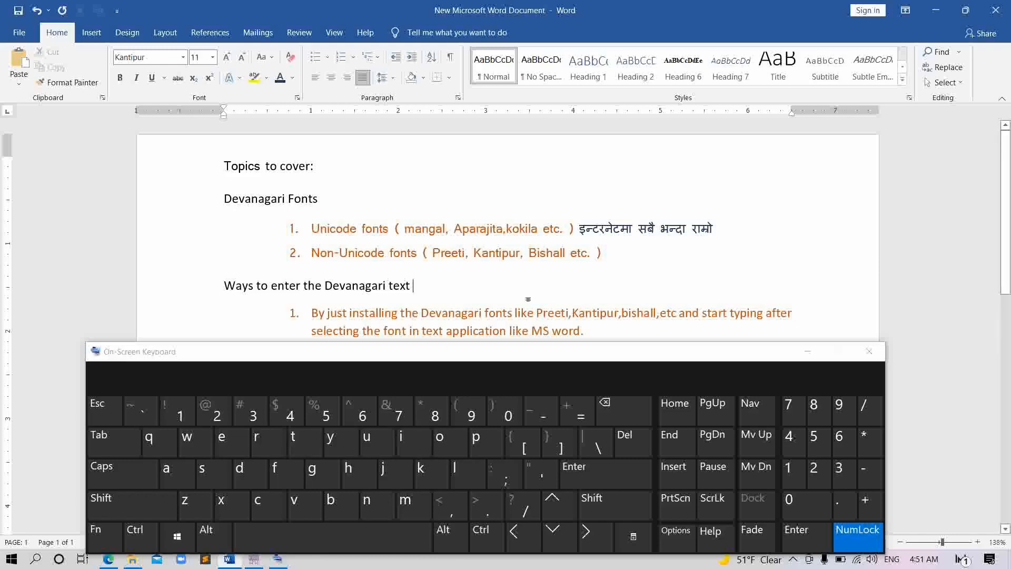
text(नाम )
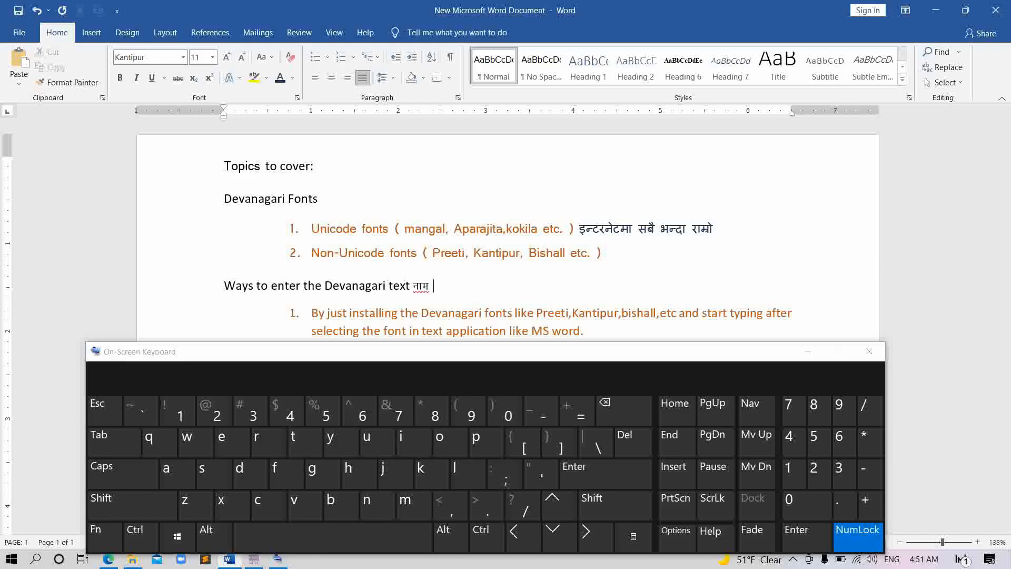
text(काम)
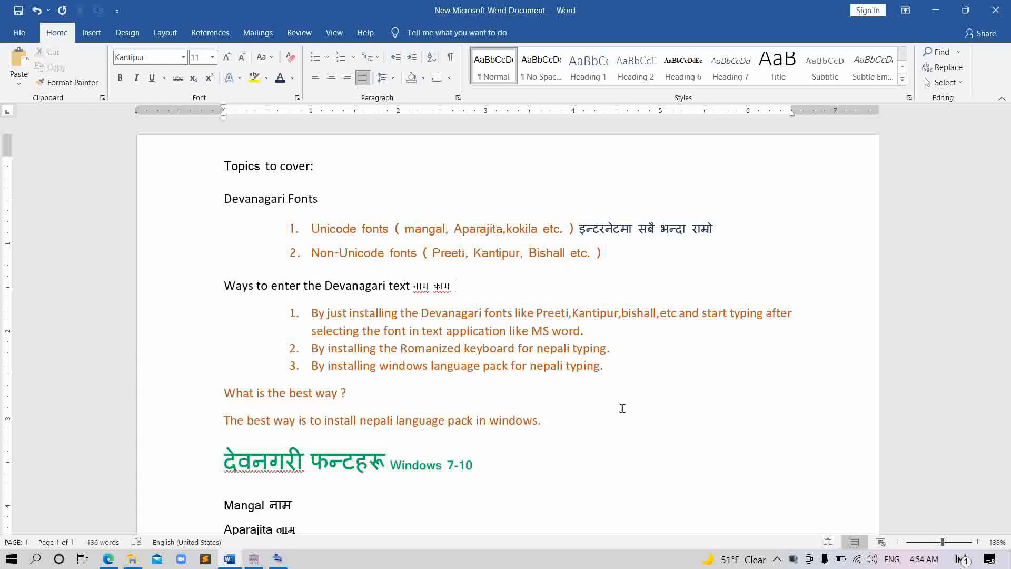
Switch the input language to Nepali Unicode Romanized Layout and reposition the On-Screen Keyboard so that its whole layout shows.
click(892, 561)
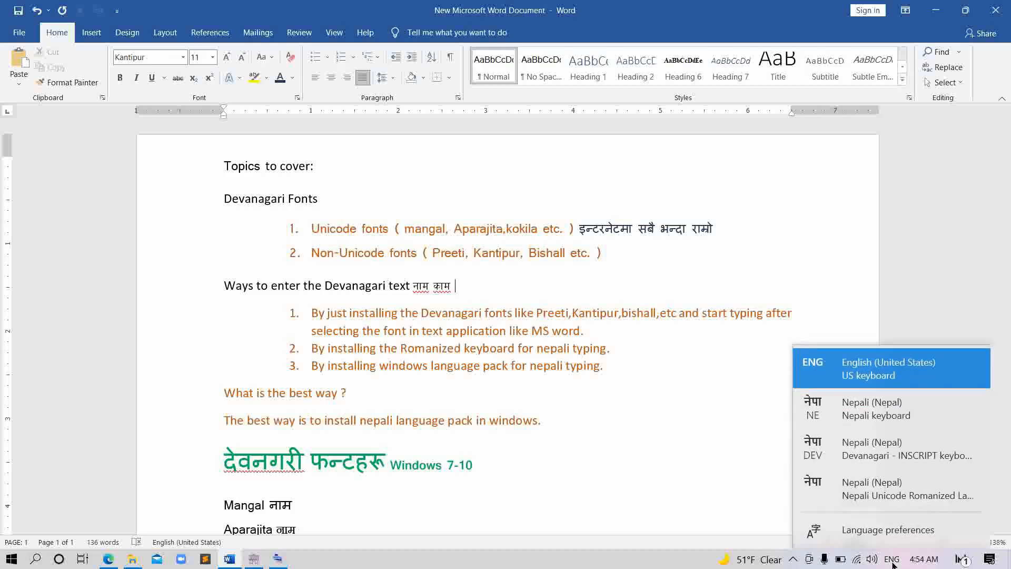
click(858, 496)
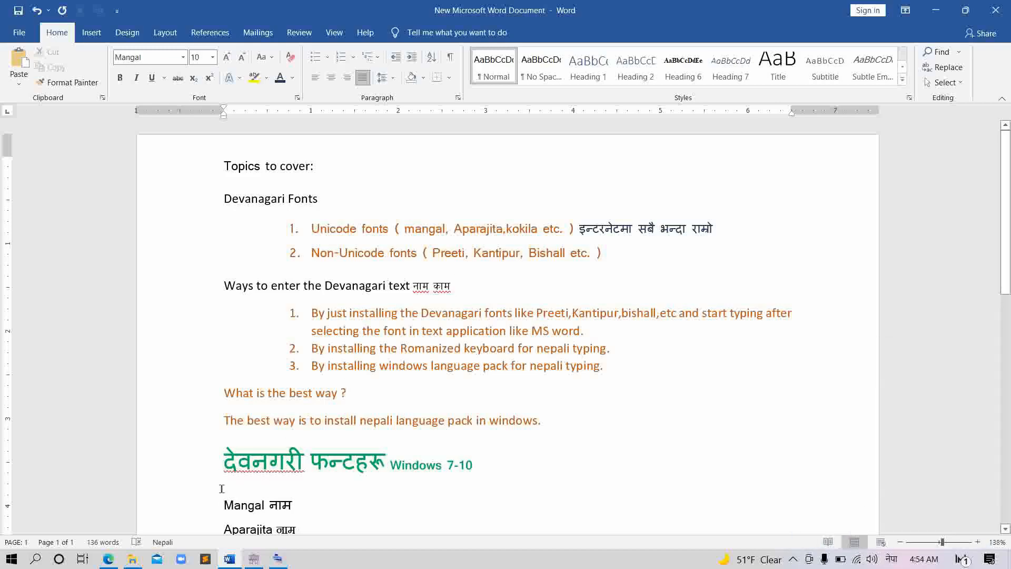
click(275, 561)
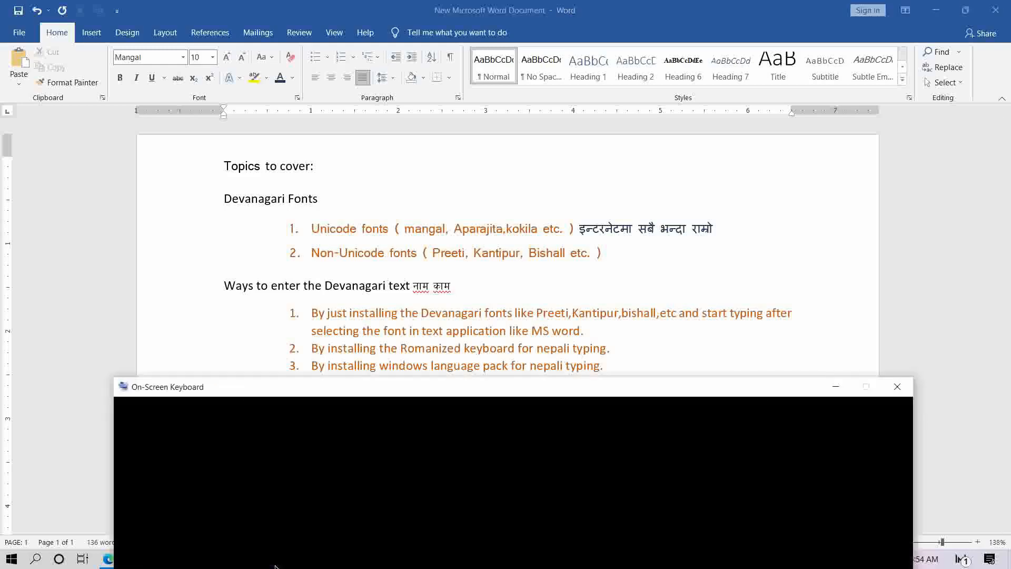
drag(427, 392, 400, 326)
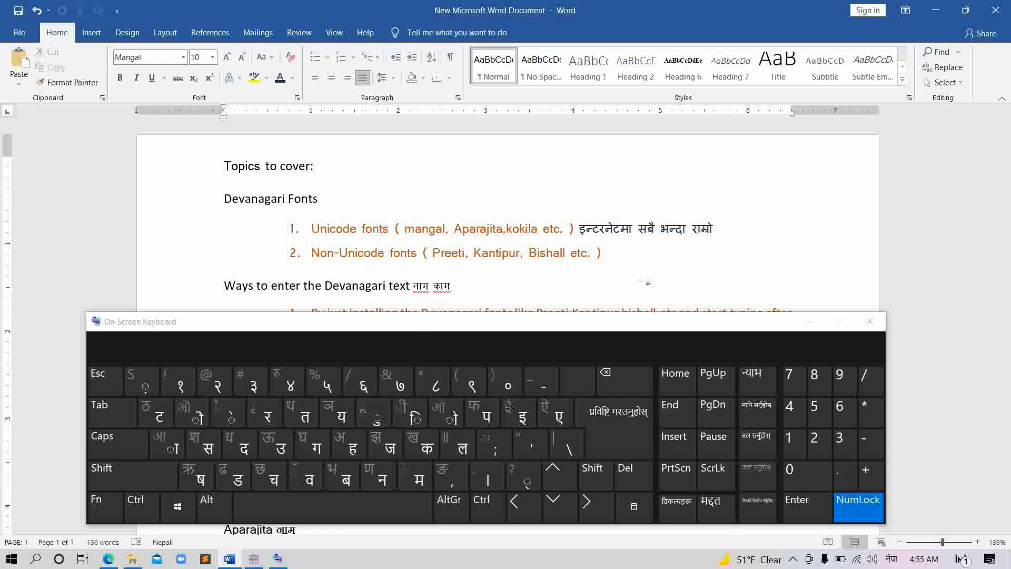
Add the Unicode text "नाम काम मालि" to the end of the "Ways to enter the Devanagari text" heading.
text(नामे)
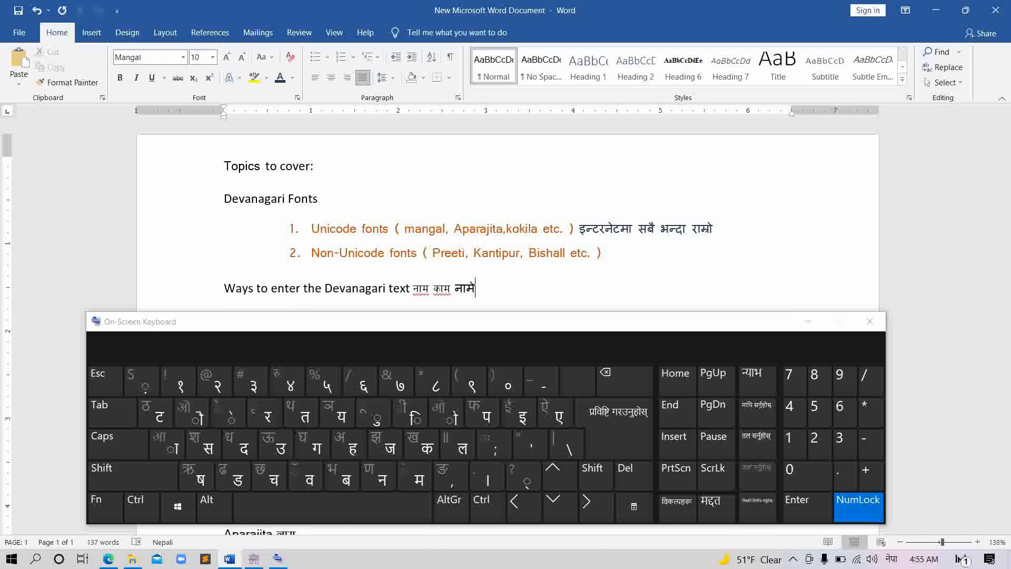
key(BackSpace)
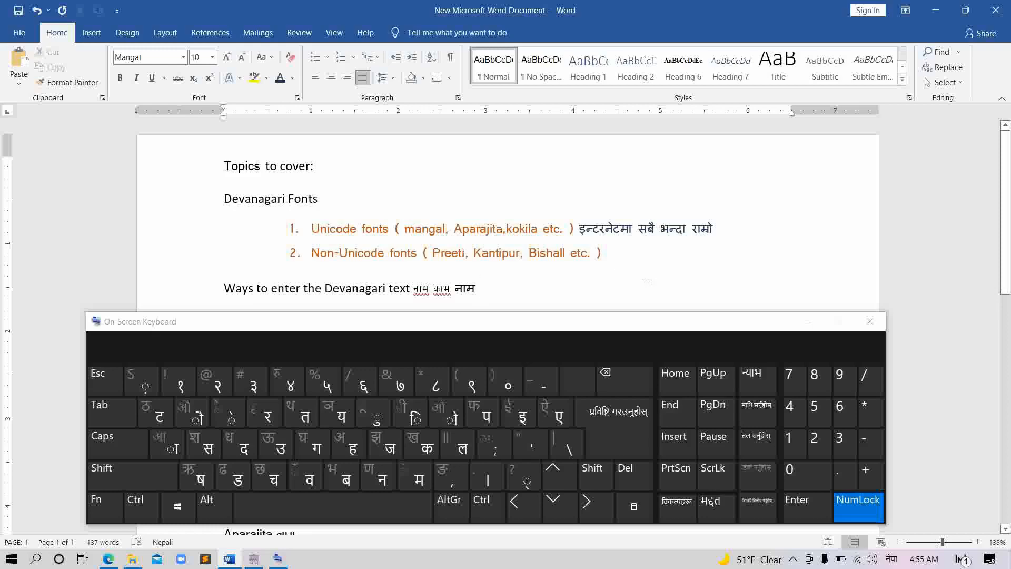
text(क)
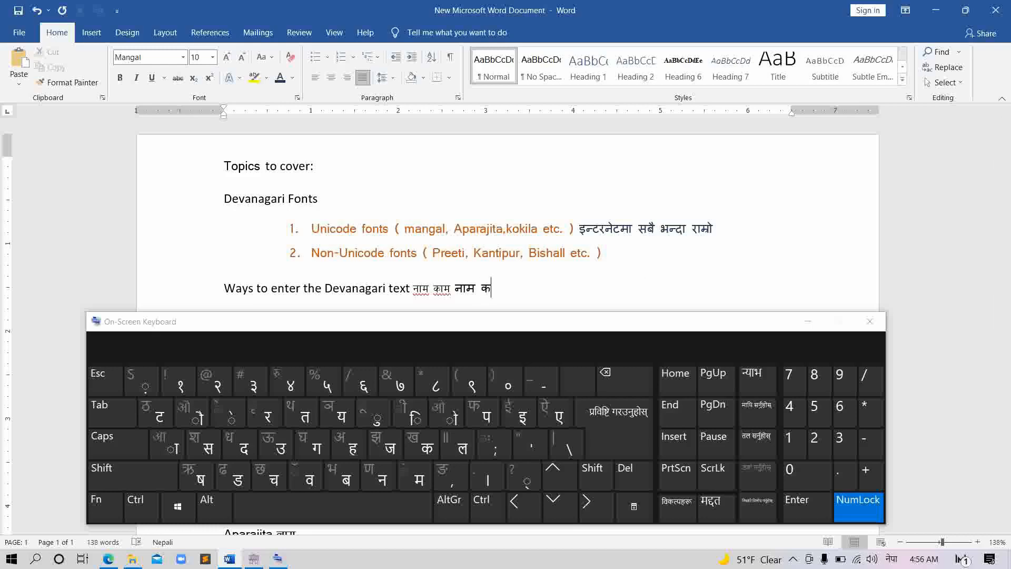
text(ाम मालि)
click(447, 507)
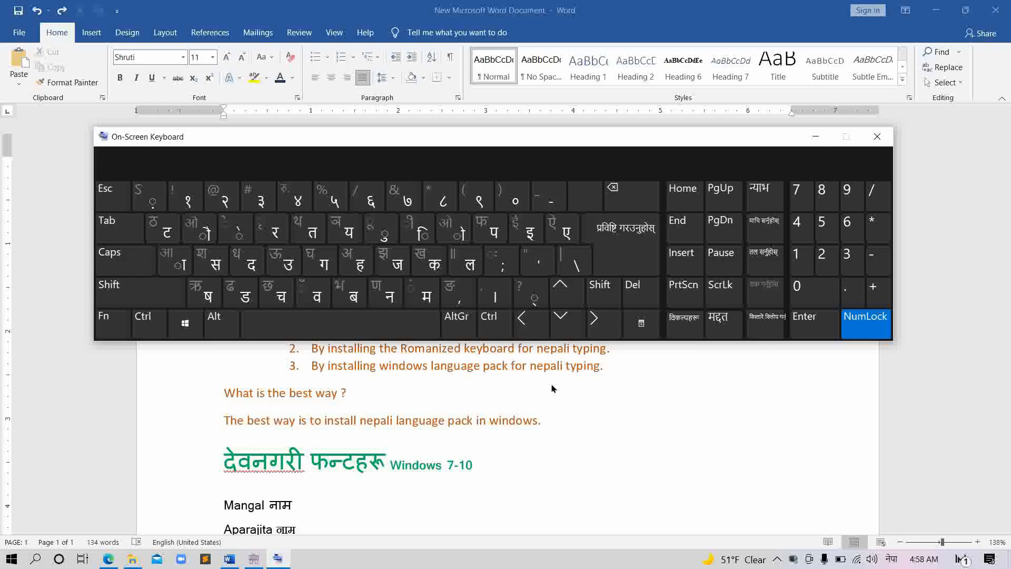
Open the Windows Language settings and minimize the On-Screen Keyboard.
click(37, 559)
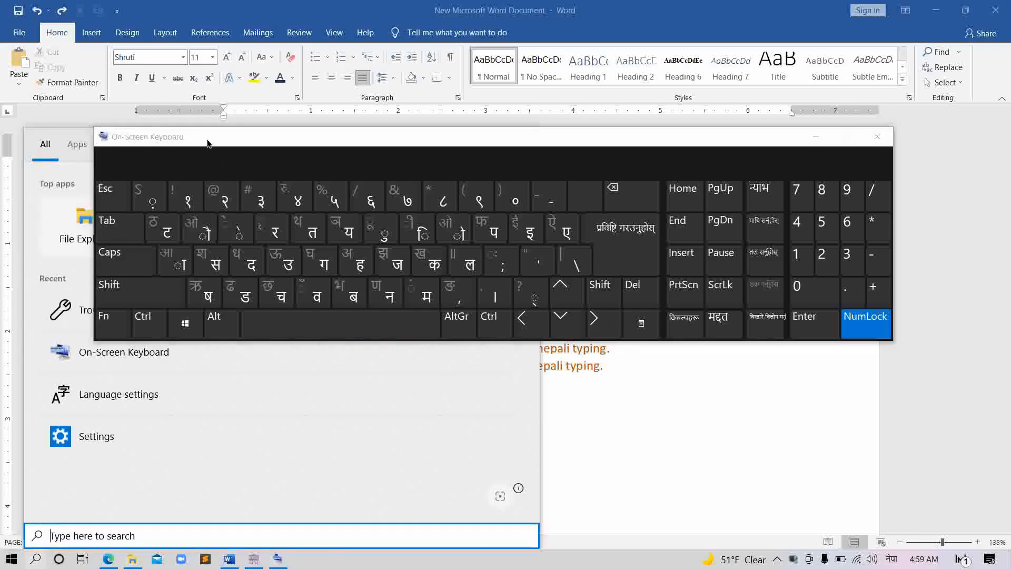
drag(206, 141, 331, 136)
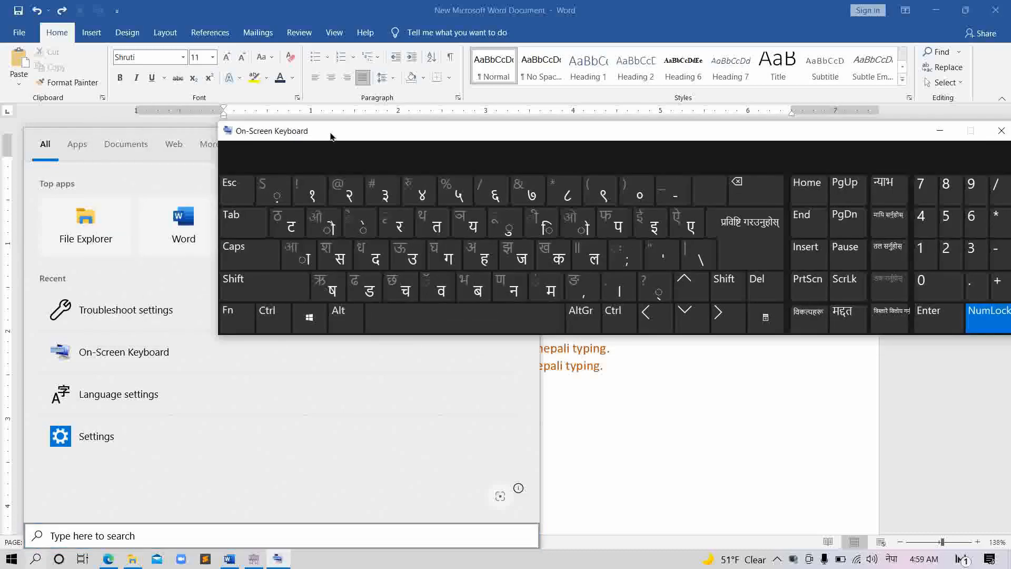
click(163, 406)
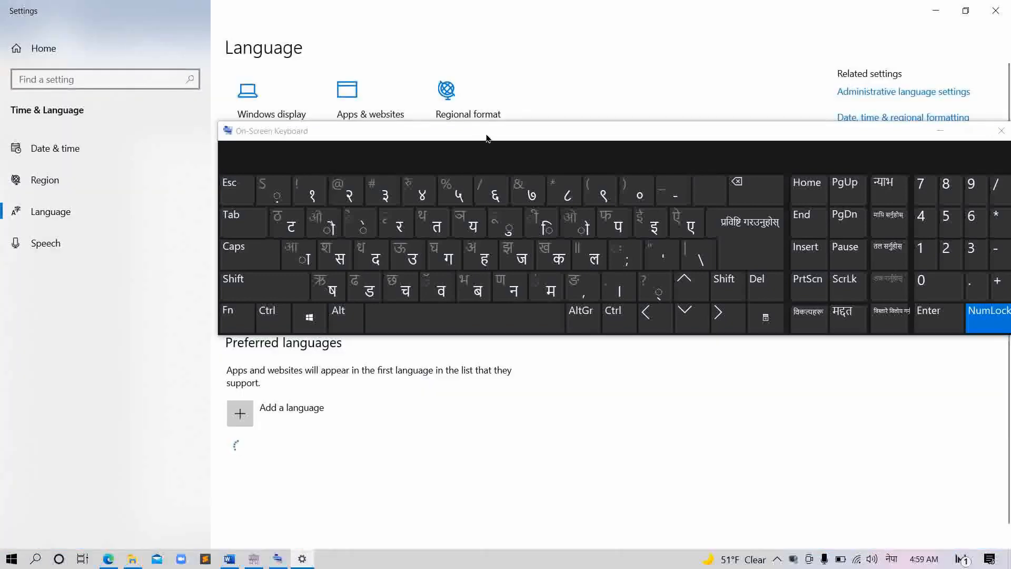
drag(487, 136, 388, 502)
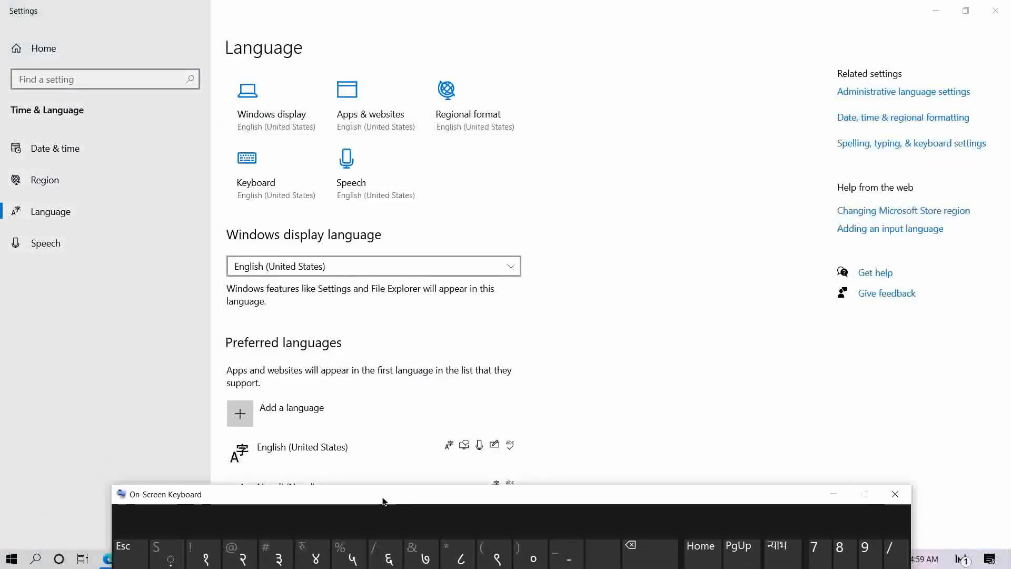
click(833, 496)
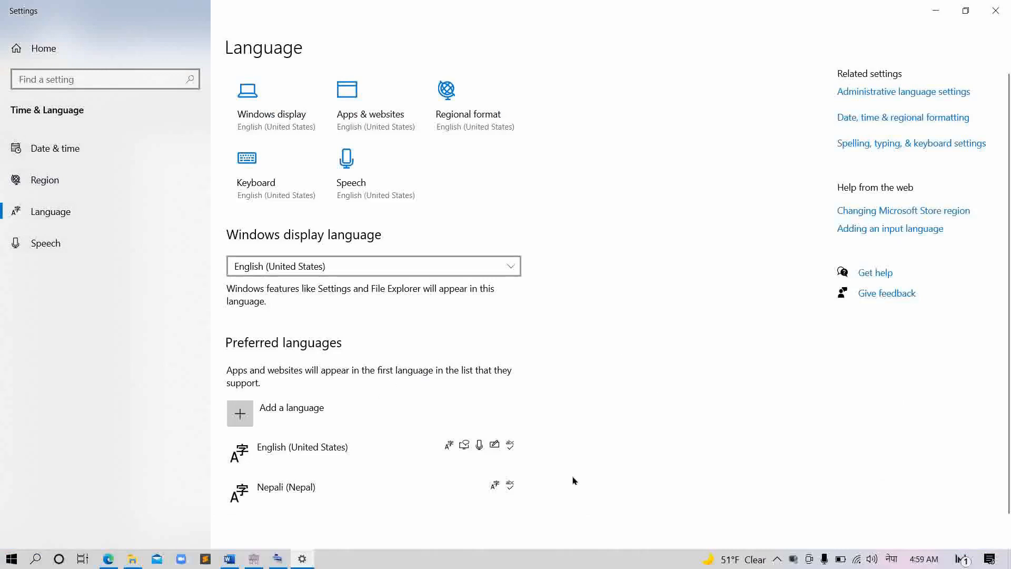
Look up Nepali in the list of installable languages and dismiss the list without adding a language.
click(293, 417)
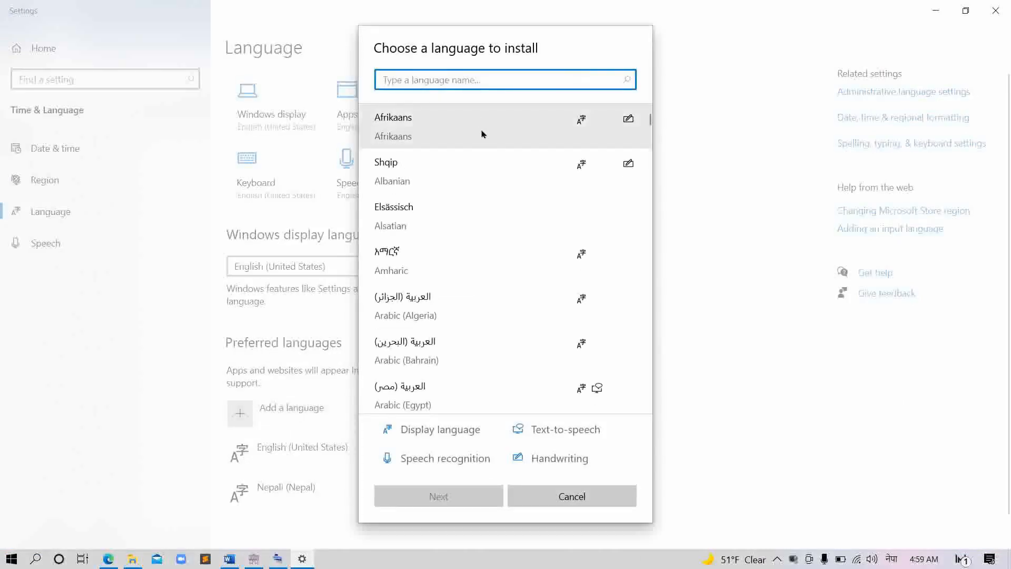
drag(649, 120, 657, 313)
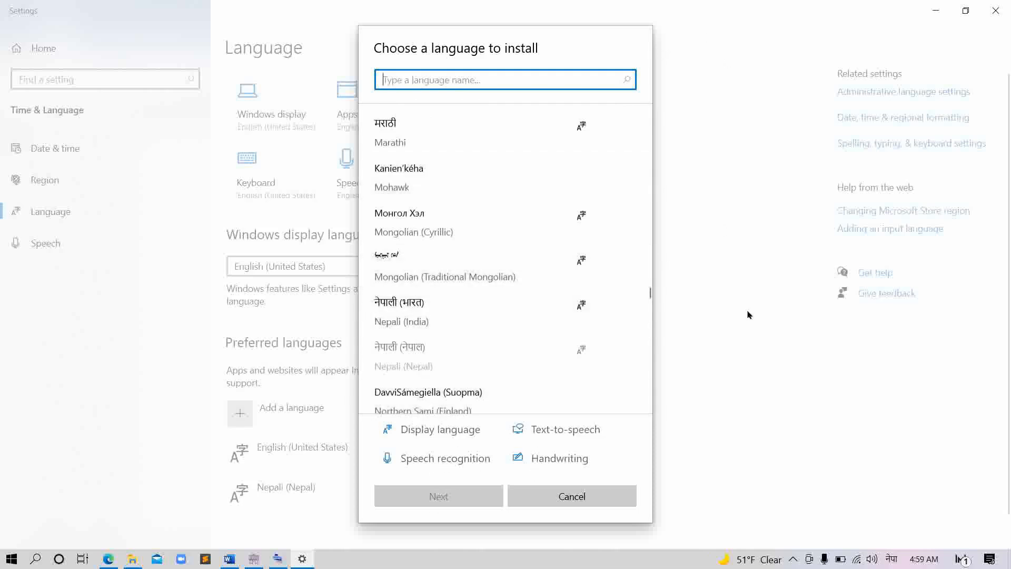
click(576, 498)
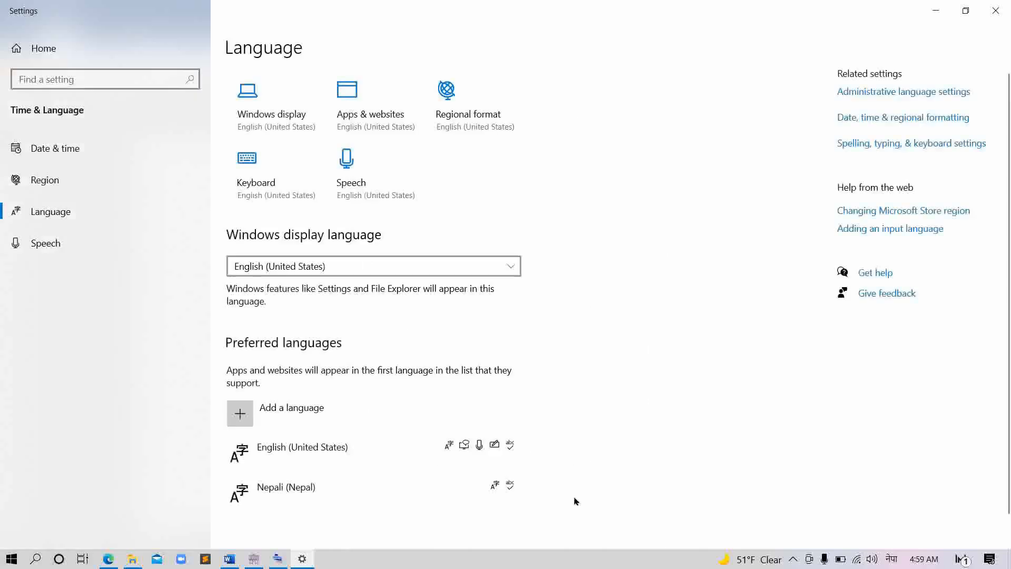
Open the language options for Nepali (Nepal) and examine which keyboards can be added.
click(343, 488)
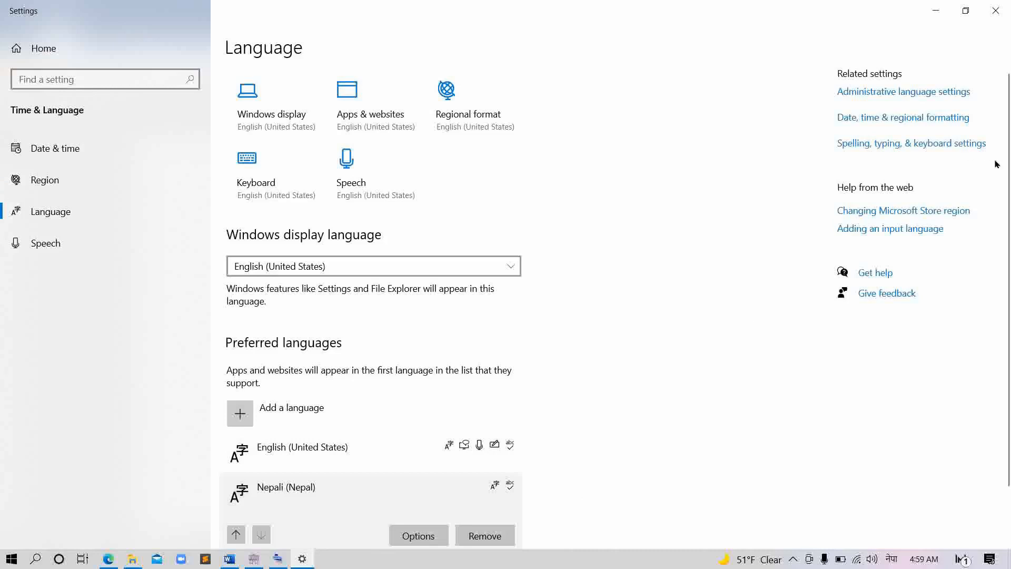
scroll(997, 163, down, 1)
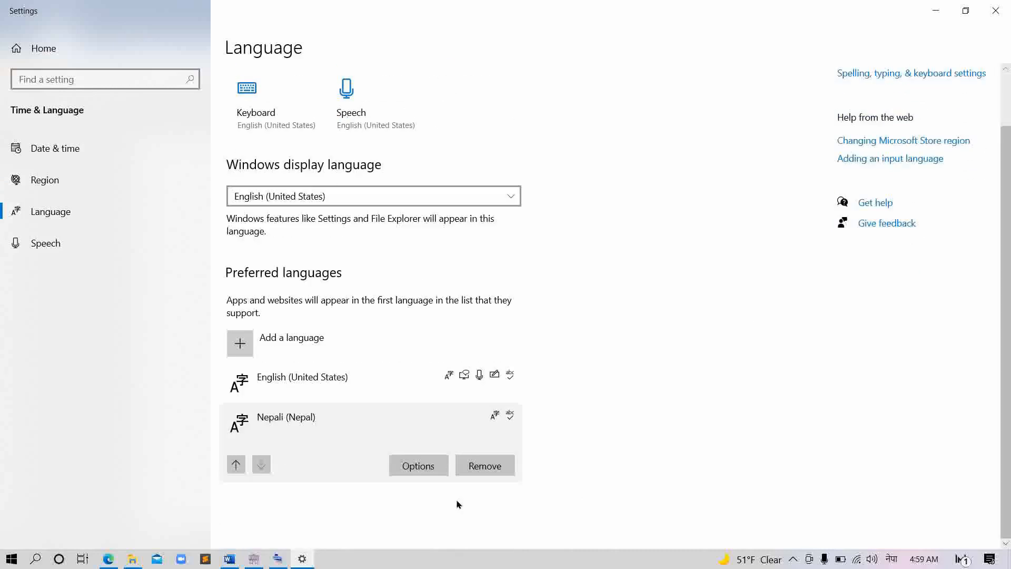
click(416, 468)
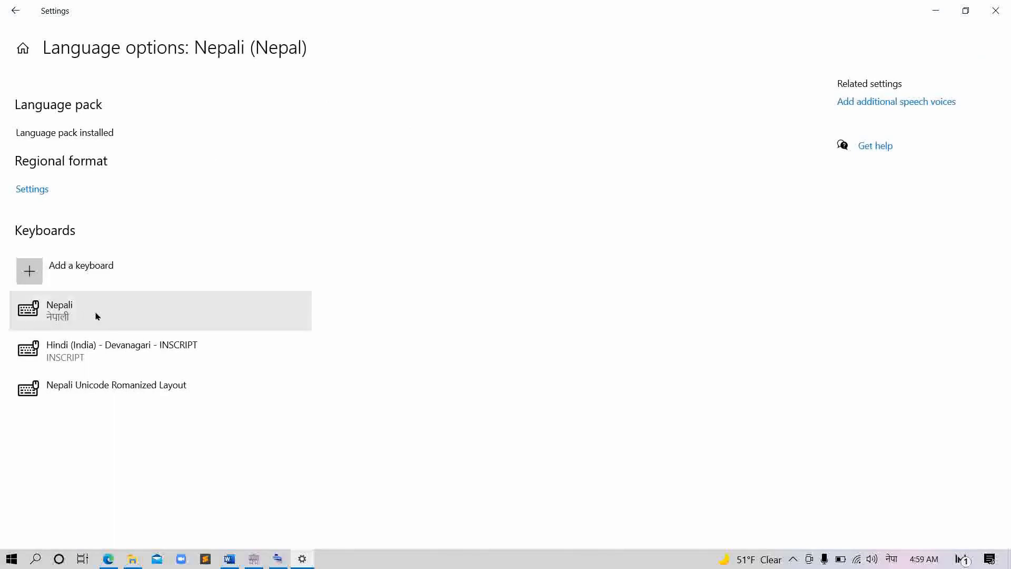
click(30, 279)
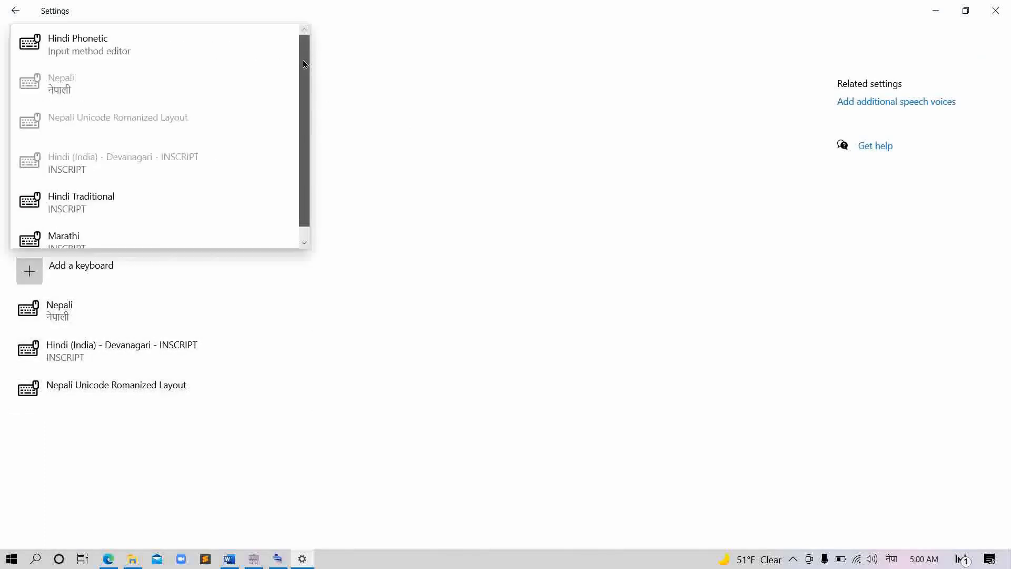
scroll(303, 63, down, 1)
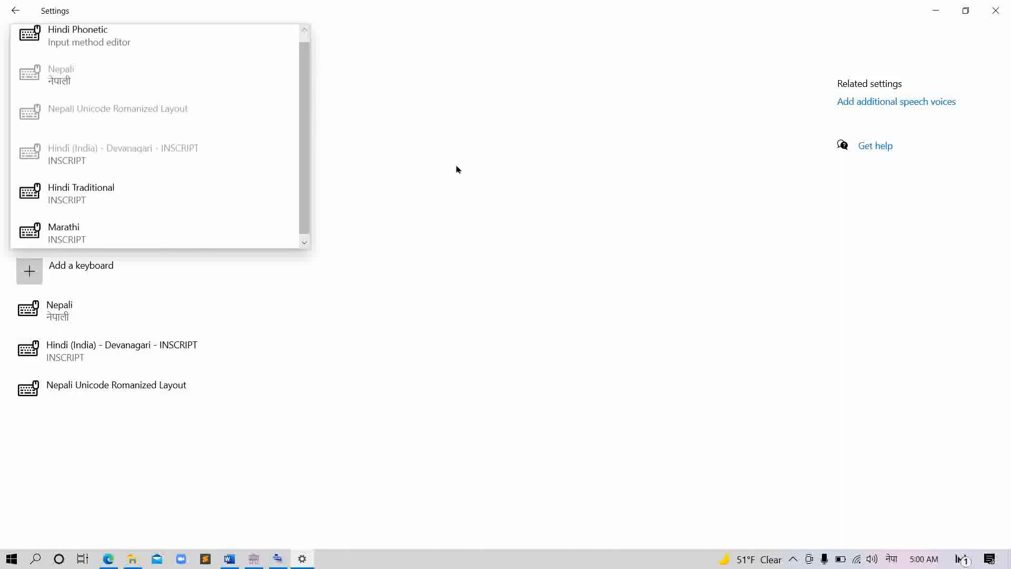
click(416, 172)
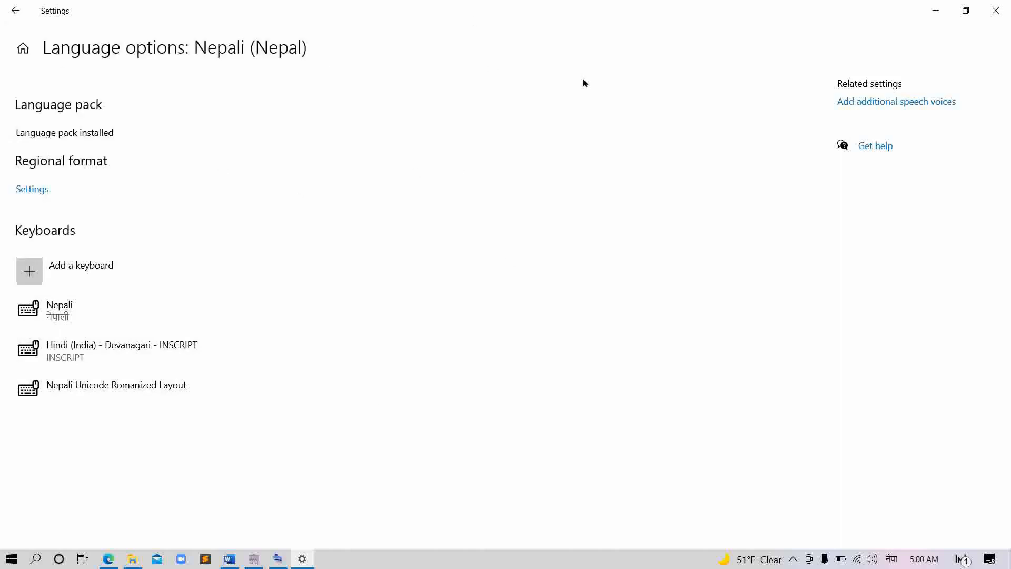
Close the language settings and review the document's list of Devanagari fonts for Windows 7-10.
click(995, 11)
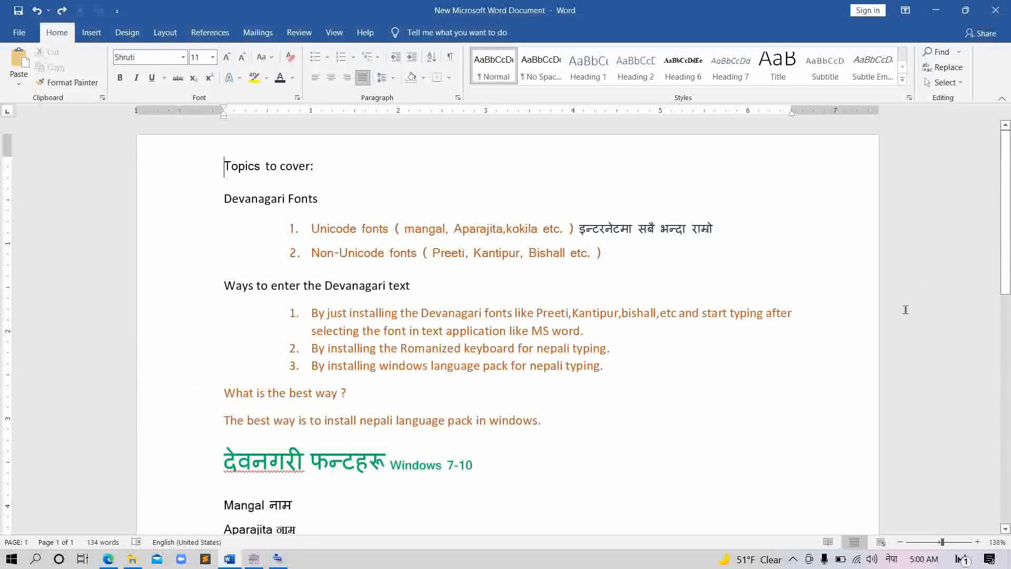
scroll(1007, 185, down, 3)
scroll(395, 263, down, 3)
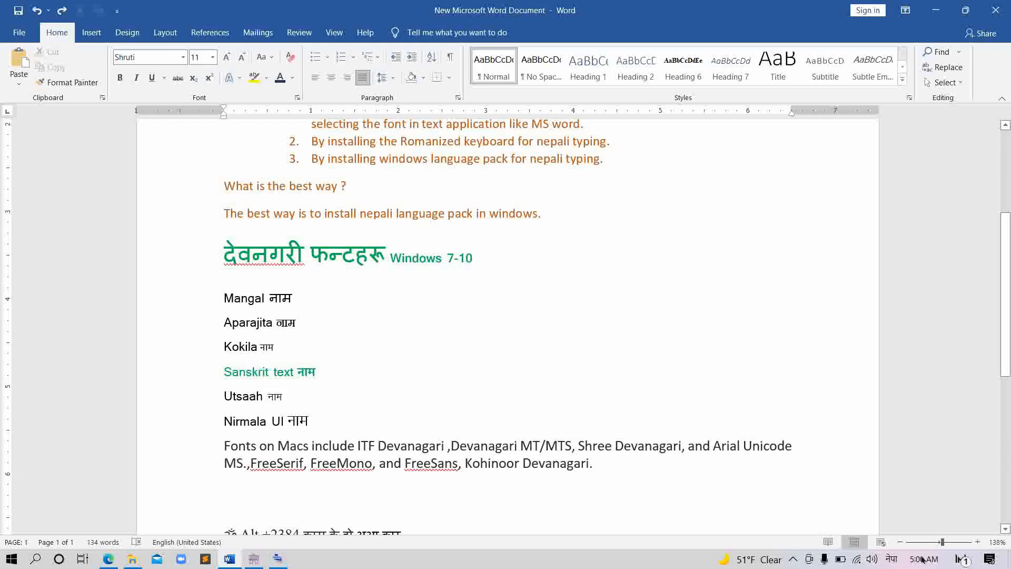
Review the installed input languages and choose the Nepali (Nepal) Devanagari - INSCRIPT keyboard.
click(891, 559)
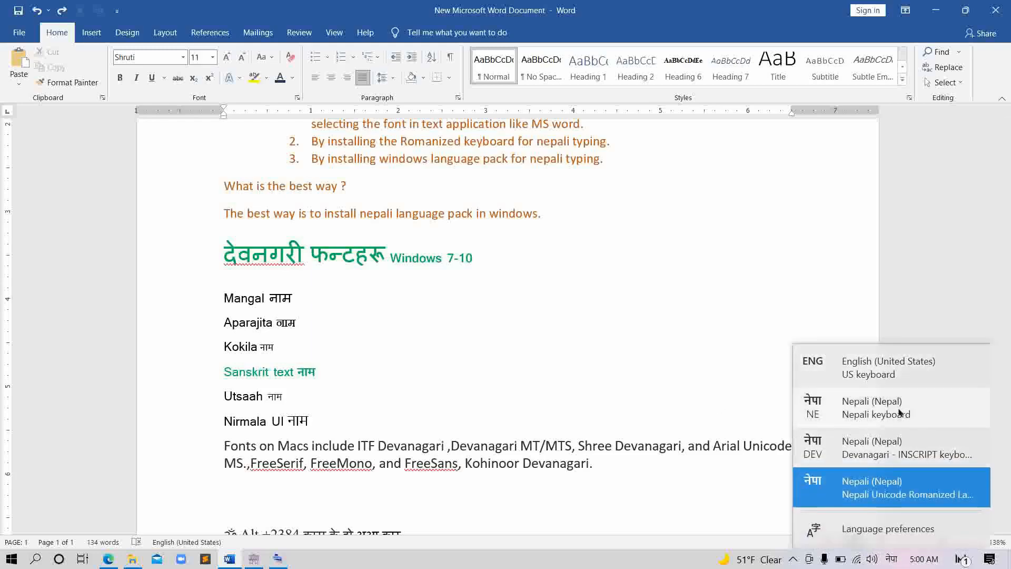
key(Escape)
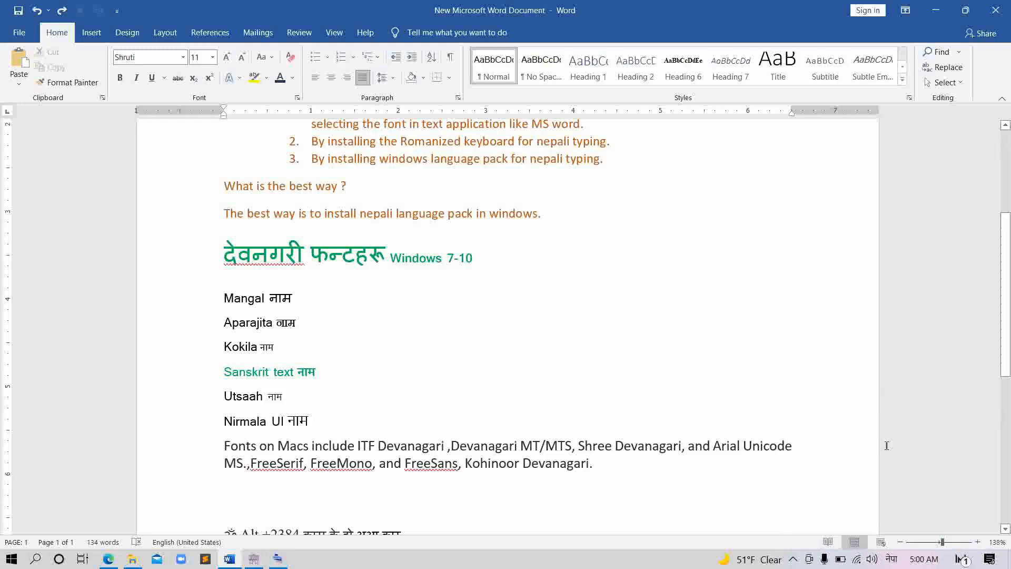
click(892, 560)
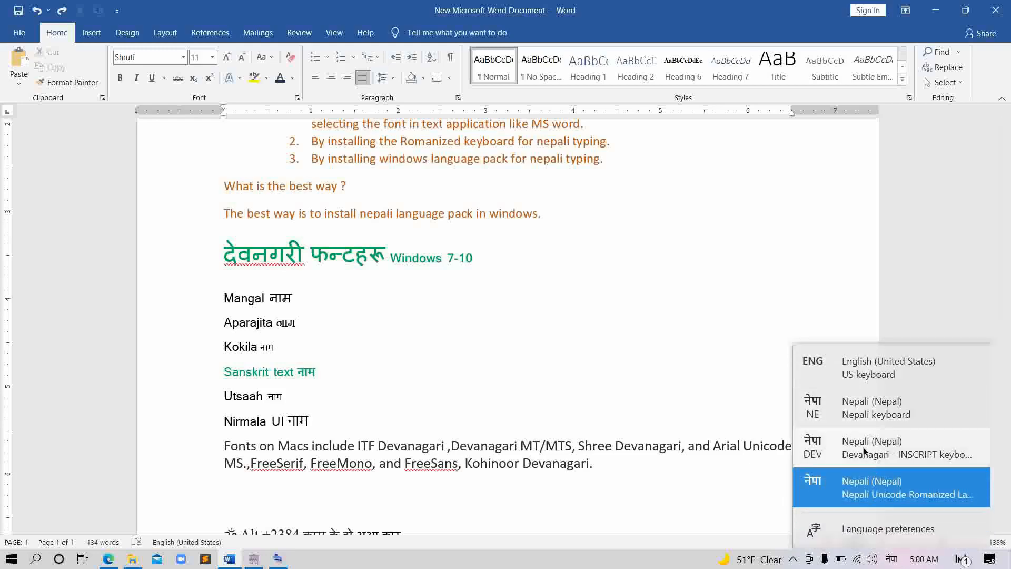
click(906, 454)
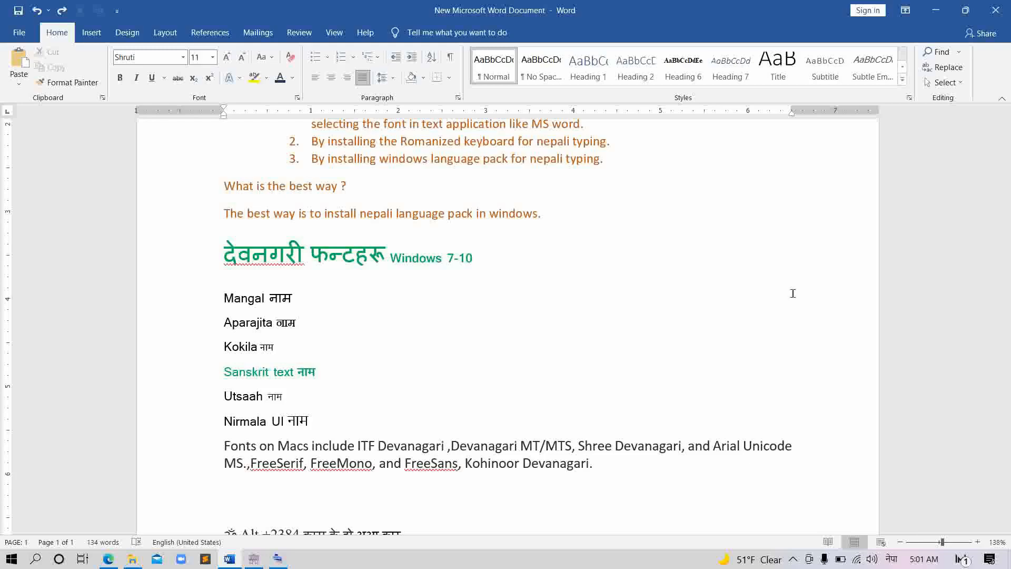
Cycle through the installed English and Nepali keyboards and switch the input language to Nepali.
key(super+space)
key(super+space)
key(super+space)
key(super+space)
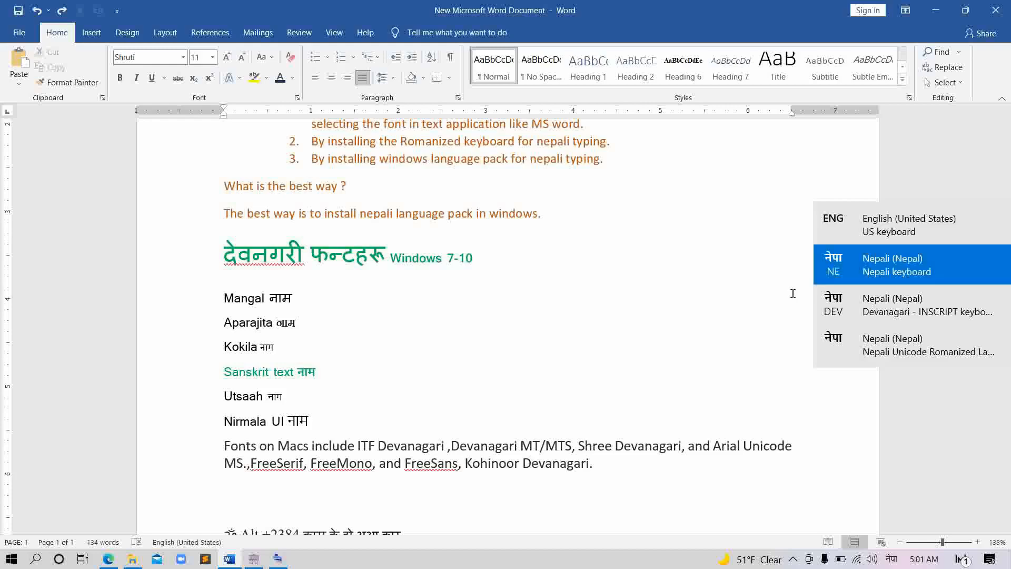
key(super+space)
key(super+space)
key(super+space)
key(super+space)
key(super+space)
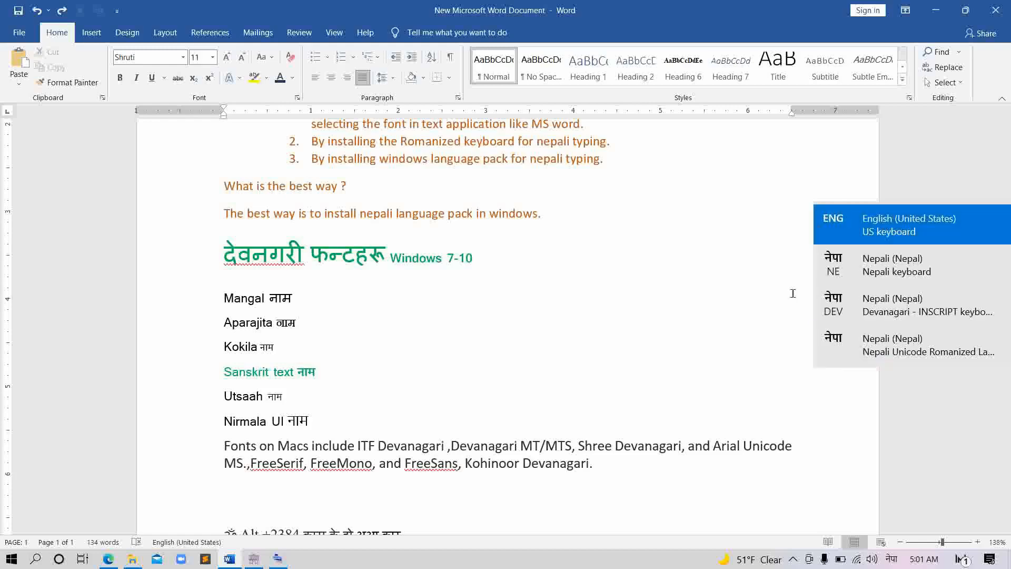
key(super+space)
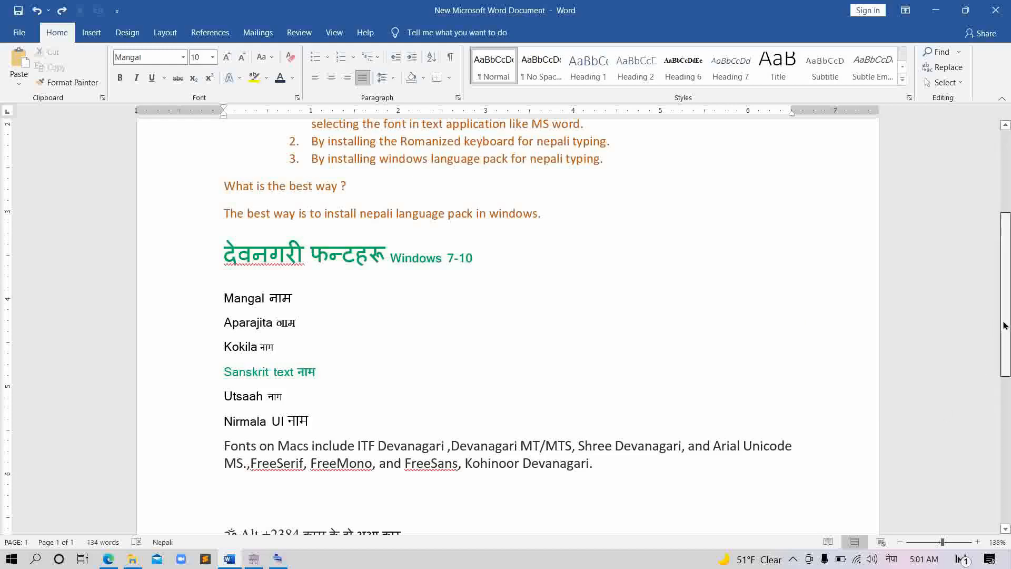
Add the words "नाम काम जाम" after the "Devanagari Fonts" heading using the Nepali keyboard.
scroll(1004, 325, up, 4)
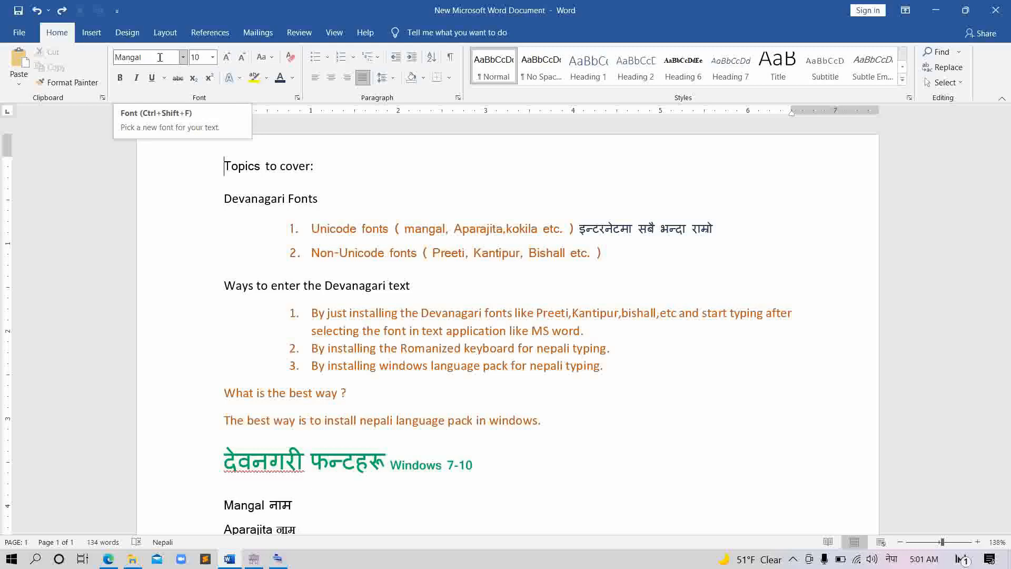
click(346, 205)
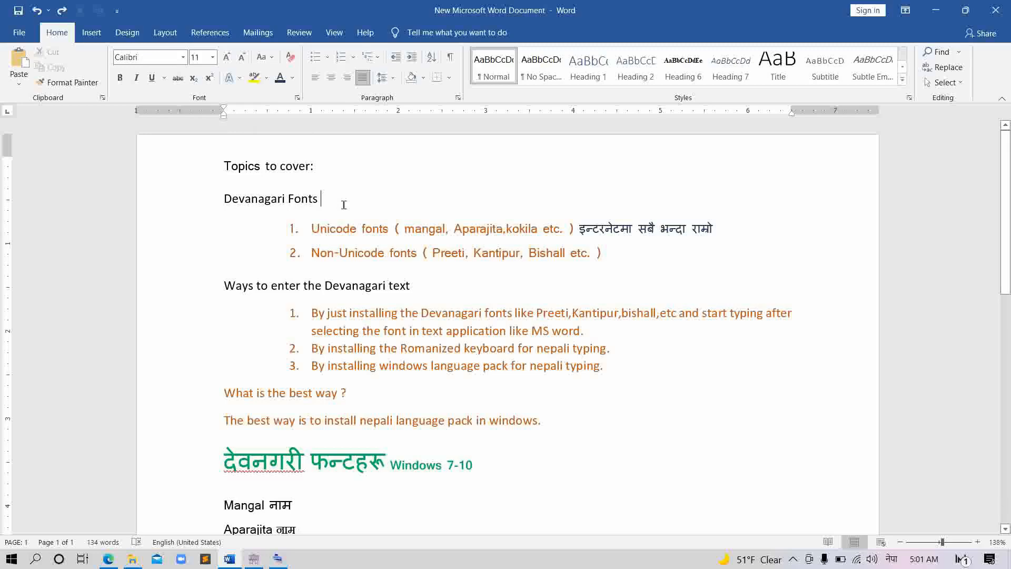
text(नाम)
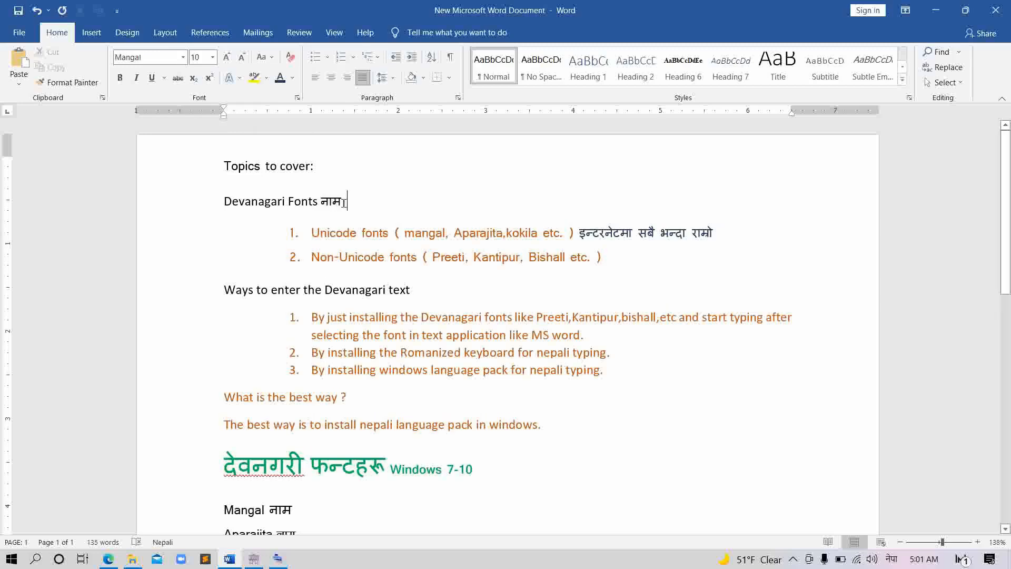
text( काम )
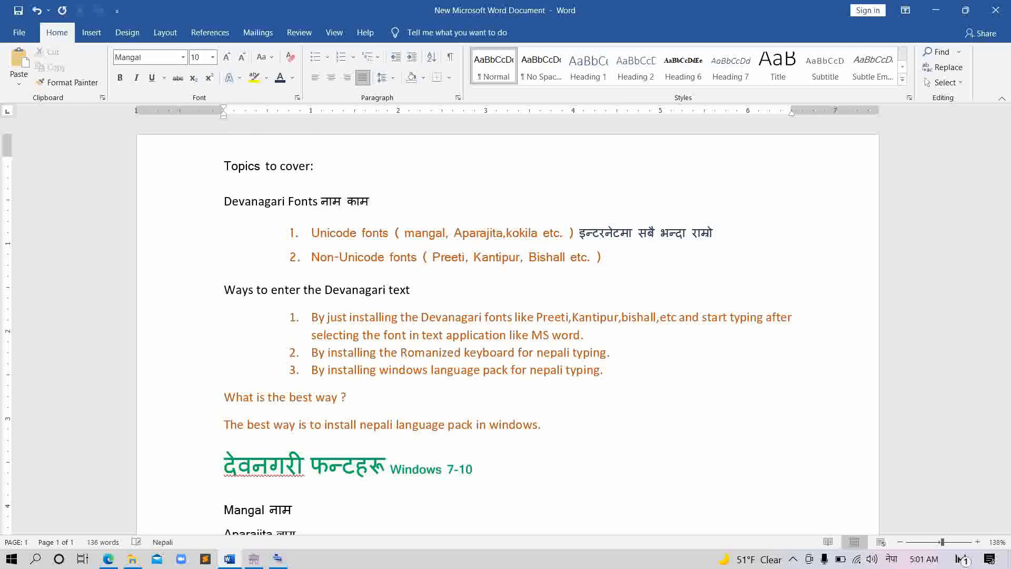
text(जाम)
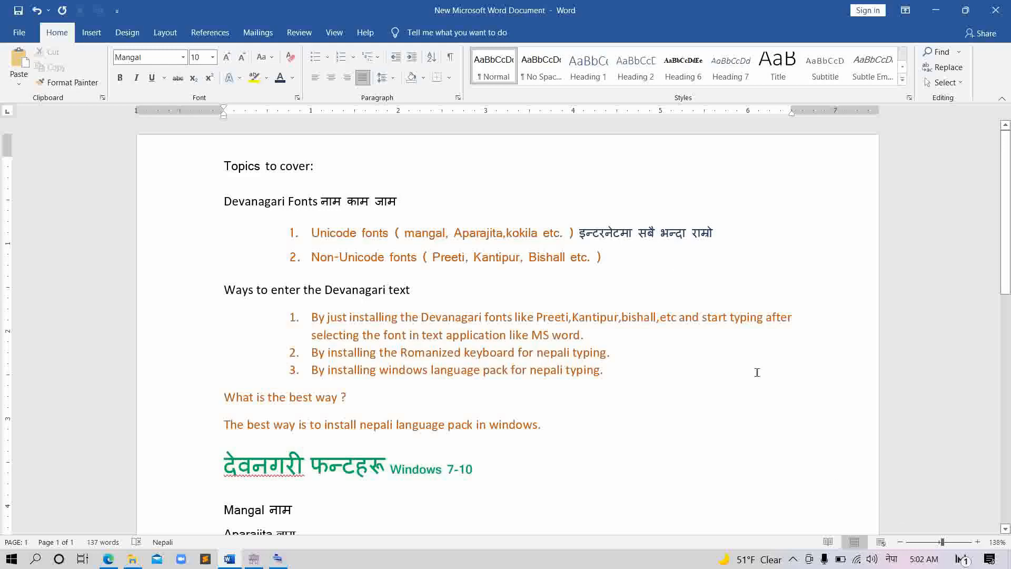
Switch the input to the English (United States) keyboard and add "नाम" in the Kantipur font to the "Devanagari Fonts" line.
key(super+space)
key(super+space)
key(super+space)
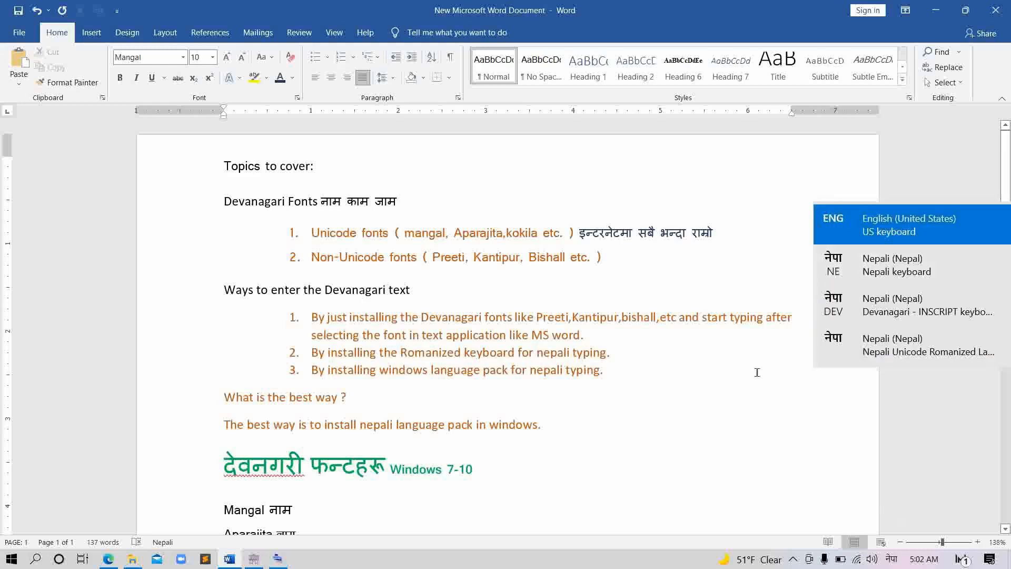
key(super+space)
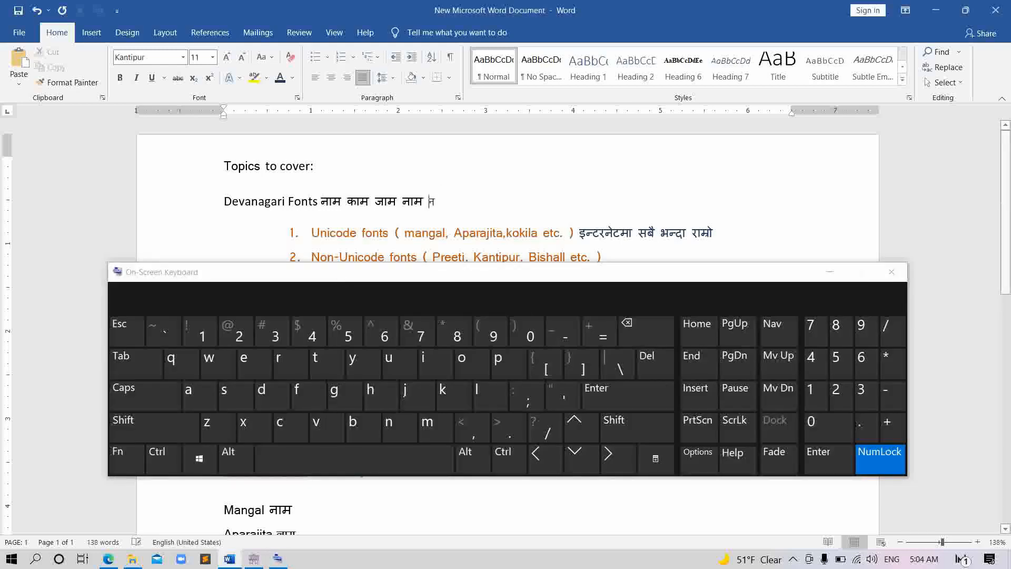
text(नाम)
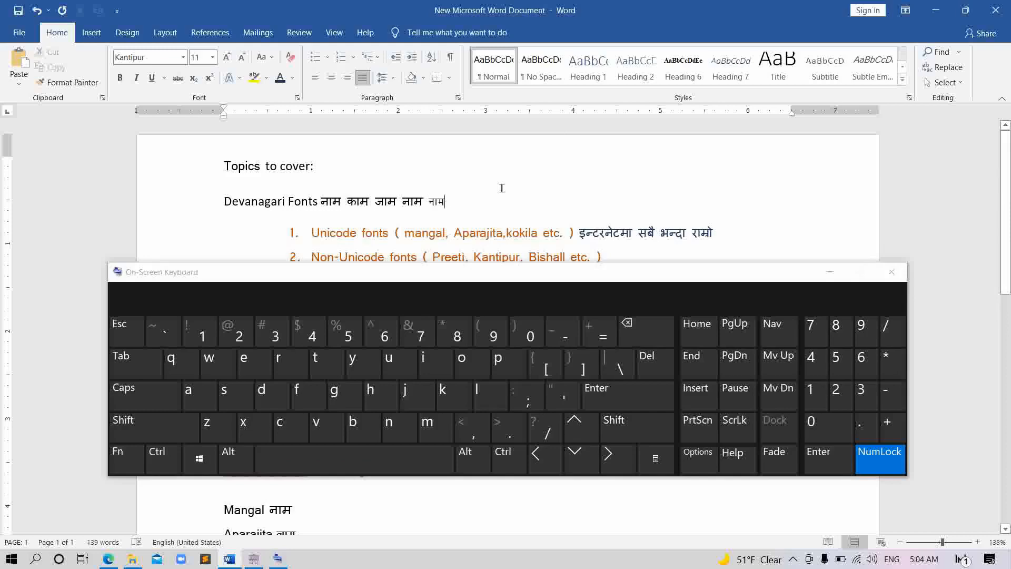
Switch back to Nepali input and add another "नाम" at the end of the "Devanagari Fonts" line.
key(super+space)
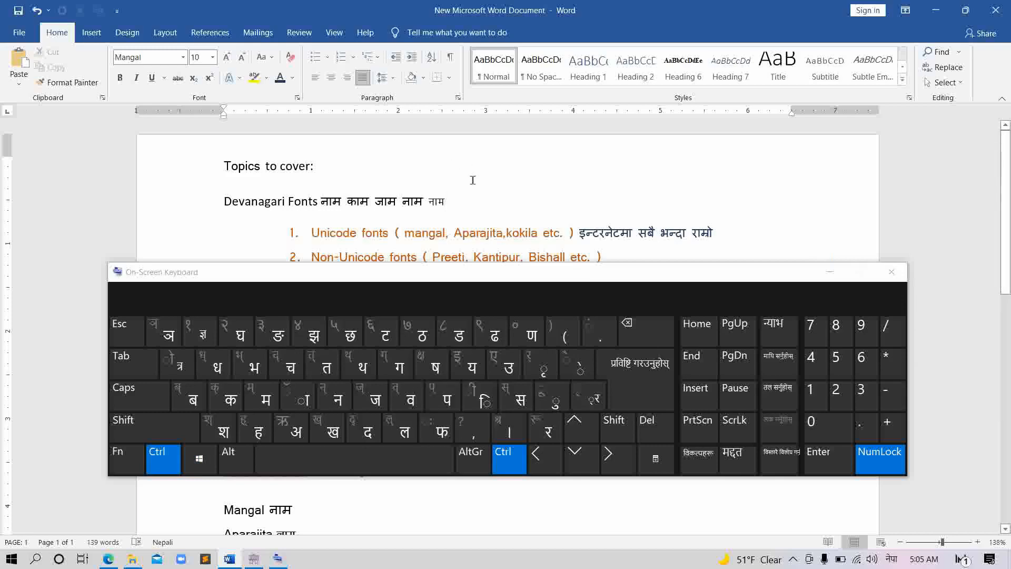
key(ctrl+z)
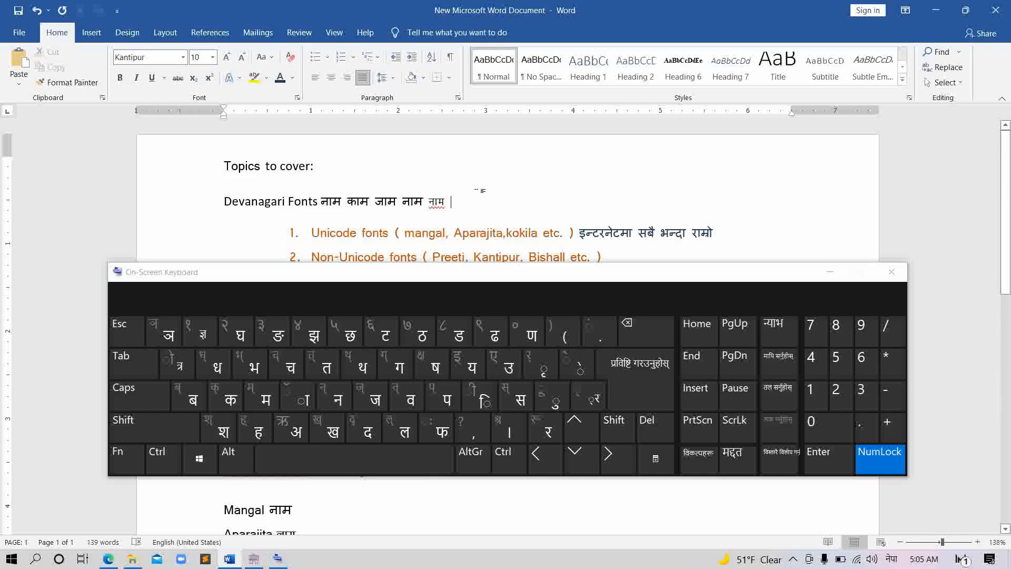
text(नाम)
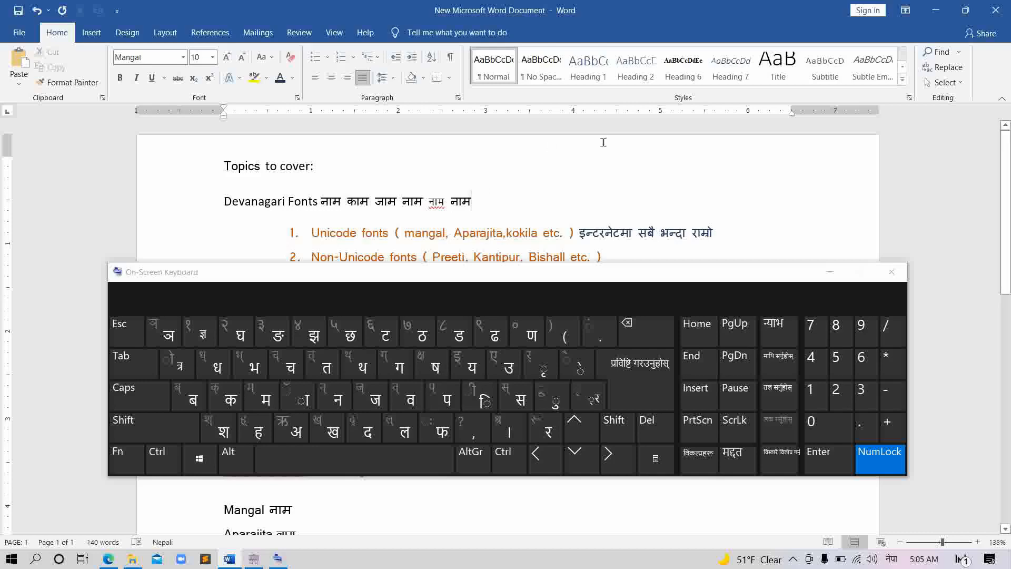
Change the font of the last "नाम" in the "Devanagari Fonts" line to Kokila, and from that to Sanskrit Text.
double_click(451, 200)
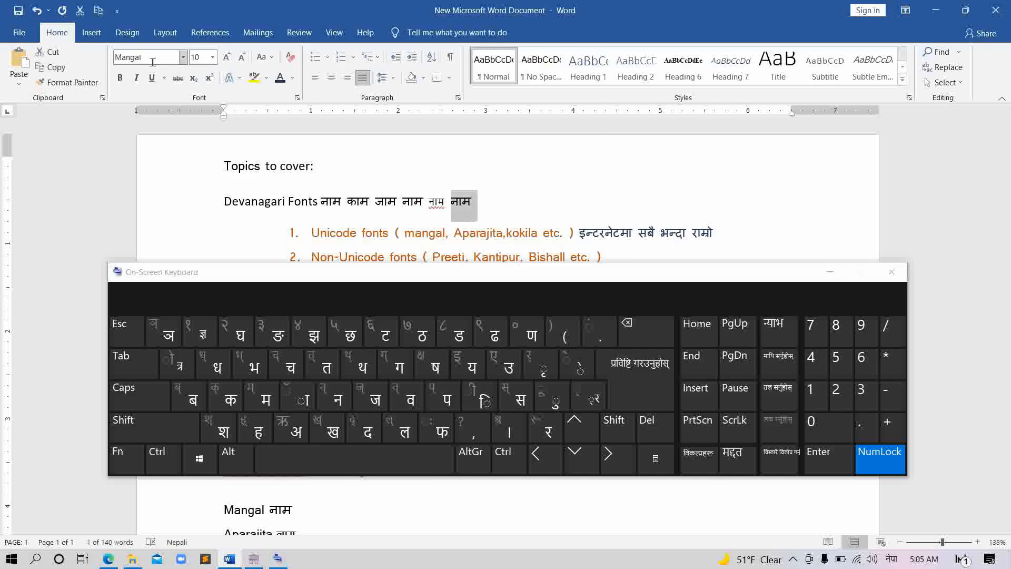
click(183, 58)
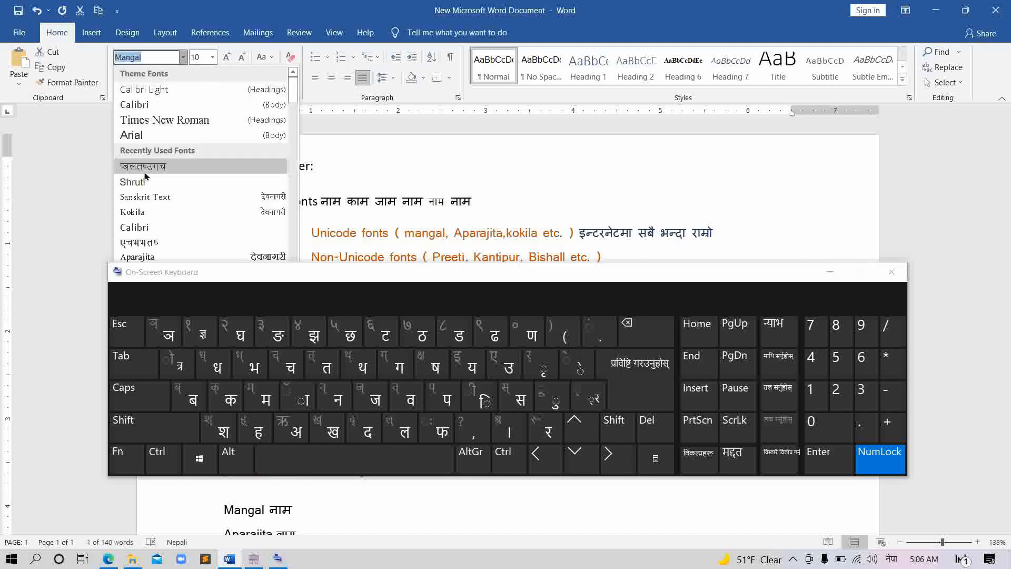
click(135, 211)
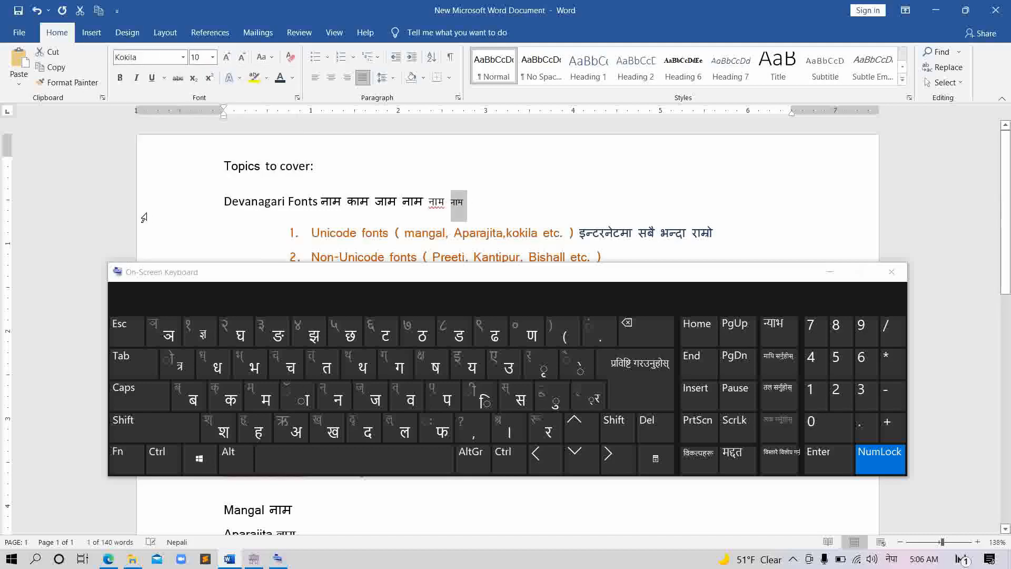
click(184, 58)
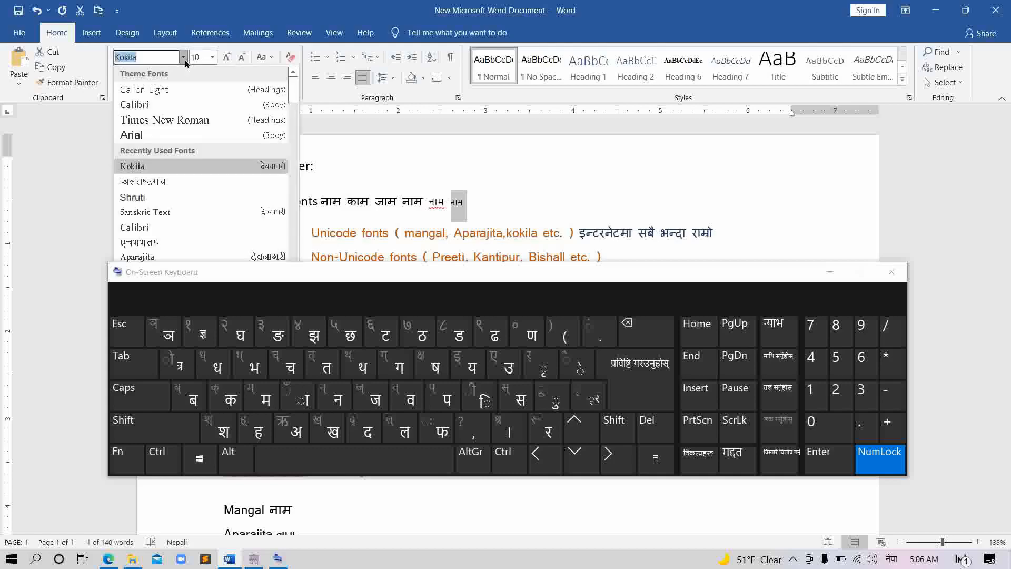
click(143, 212)
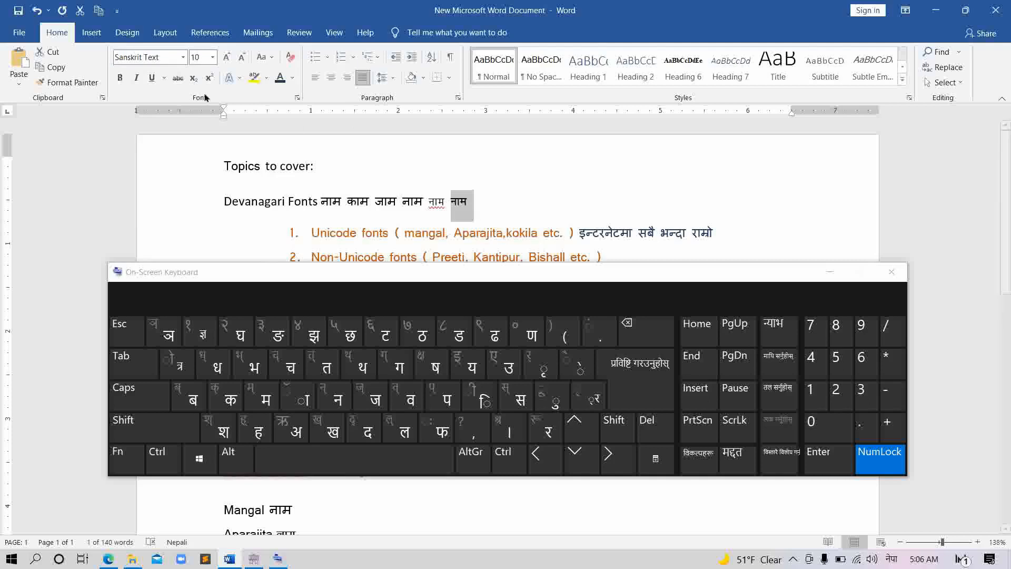
Try to apply the Kantipur font to the last "नाम" and preview Preeti without choosing it.
click(184, 58)
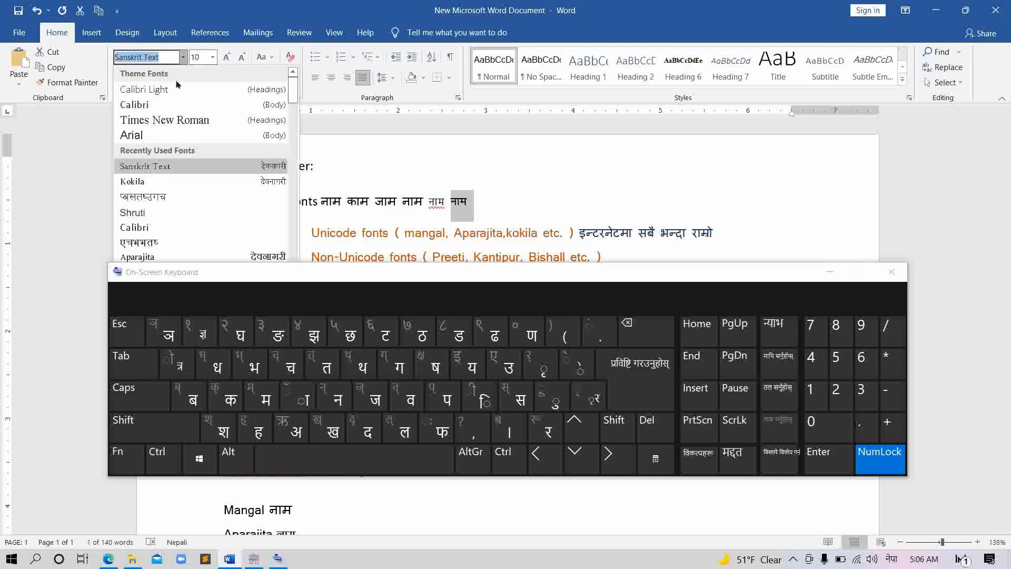
click(148, 200)
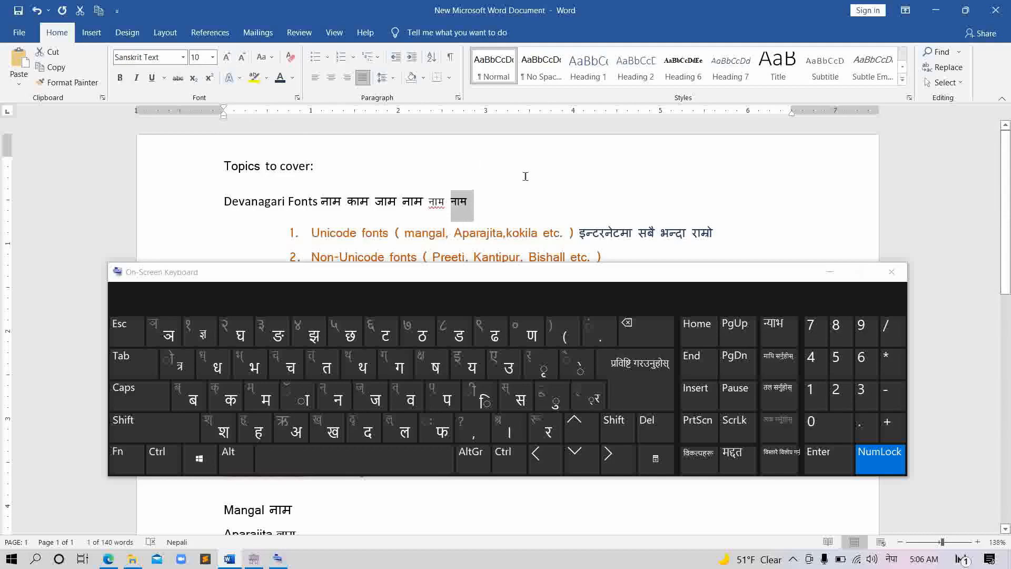
click(183, 57)
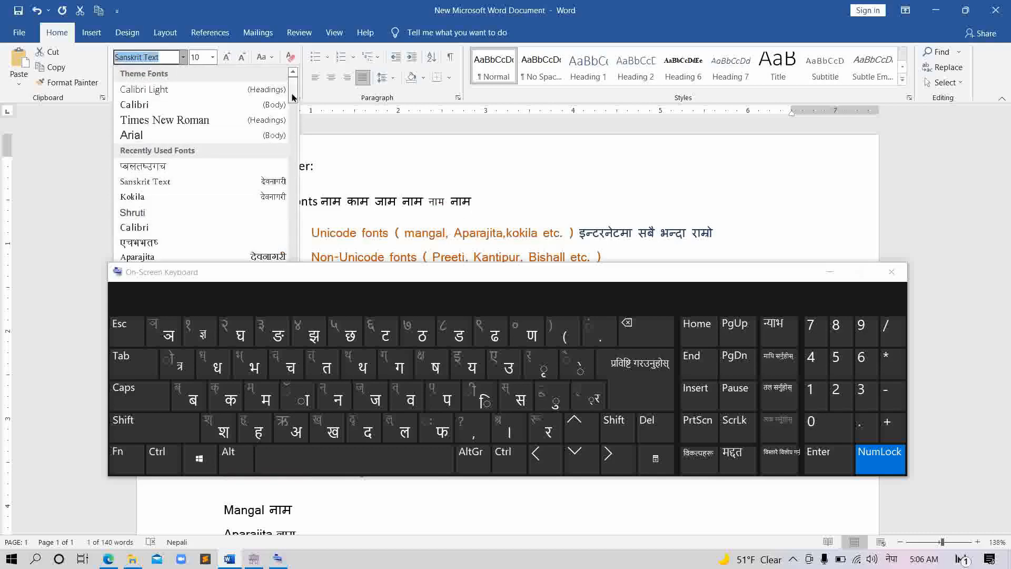
scroll(293, 96, down, 2)
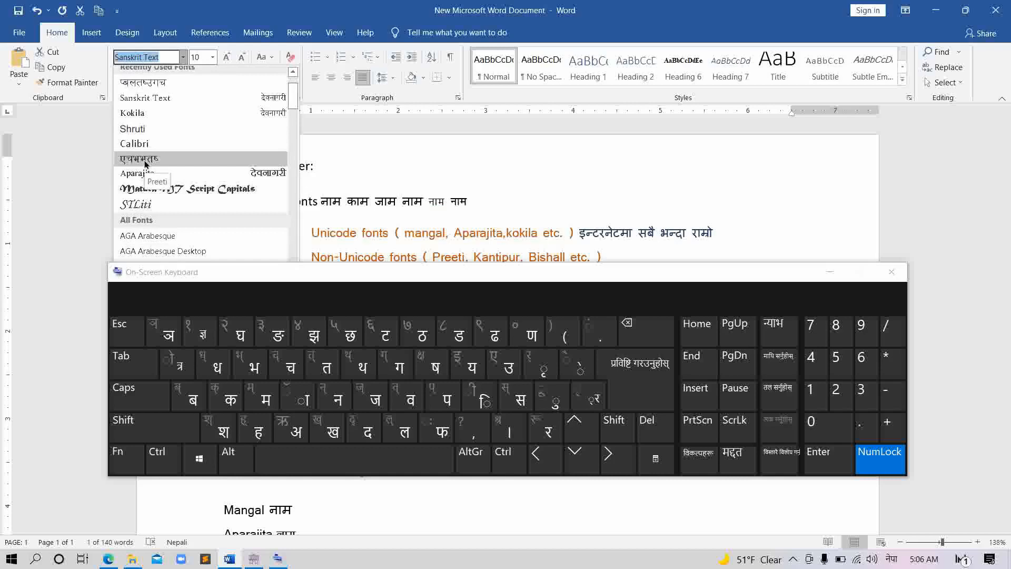
key(Escape)
double_click(459, 203)
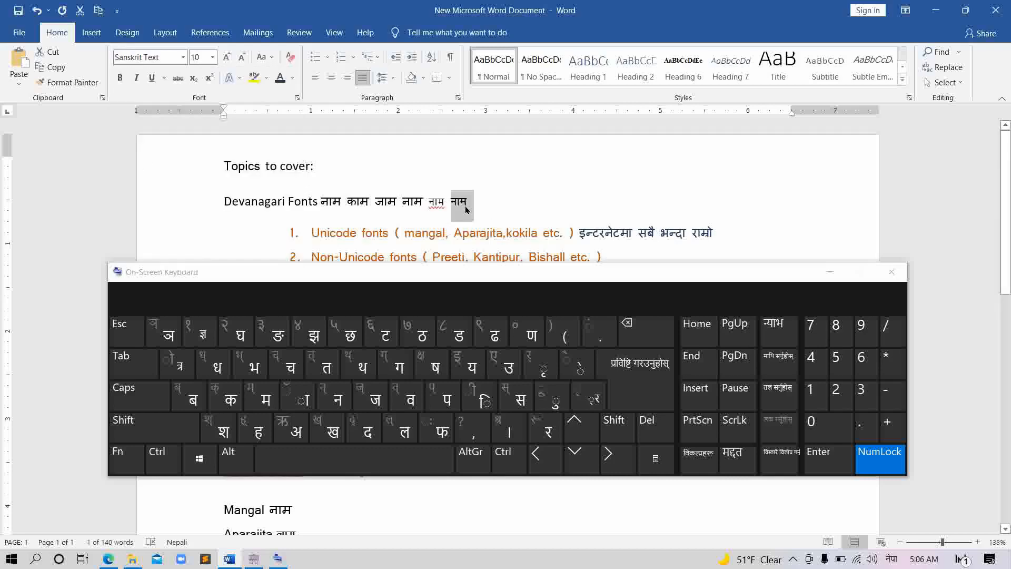
Switch to the web browser, close the On-Screen Keyboard and open the Touch Typing Practice Online page.
click(509, 187)
drag(434, 277, 430, 302)
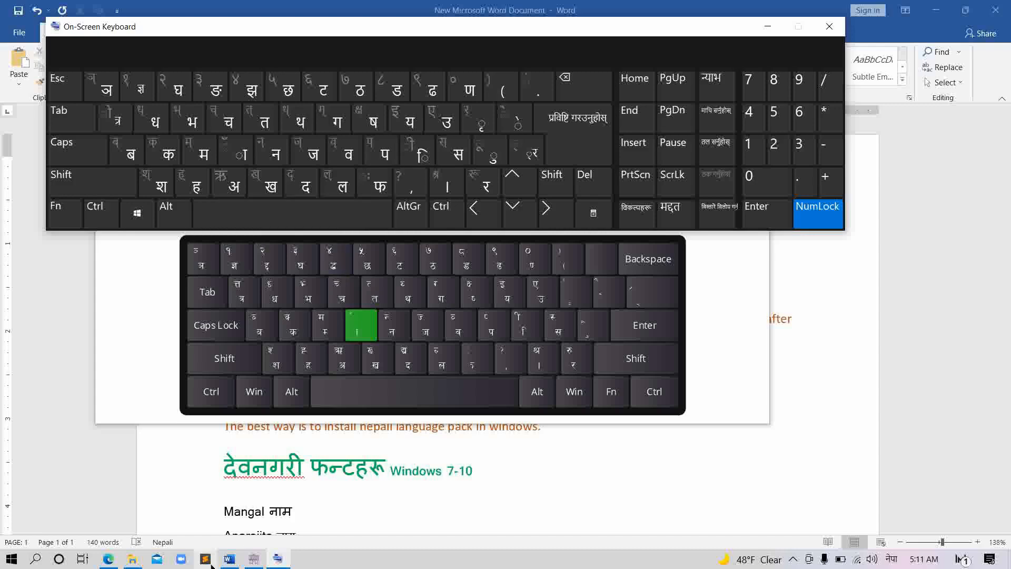
click(107, 559)
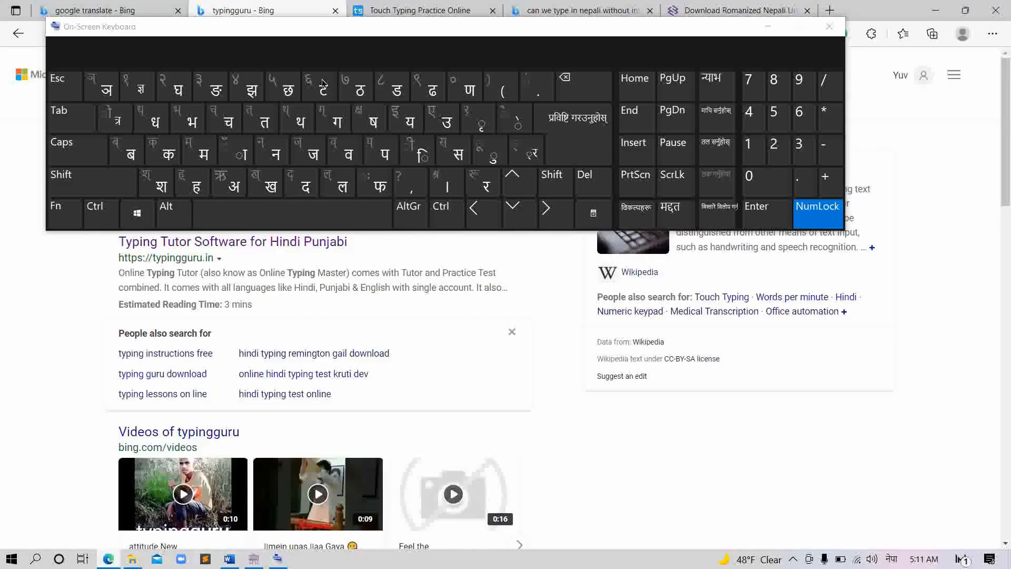
click(829, 26)
click(418, 13)
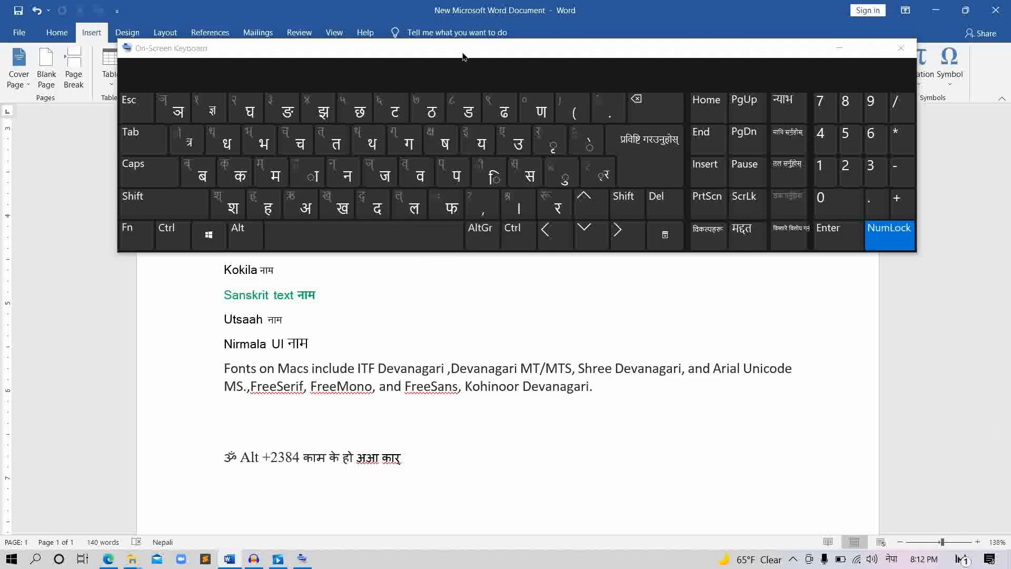
Open the full Symbol dialog in Word and arrange it and the On-Screen Keyboard so both are visible.
drag(463, 54, 416, 173)
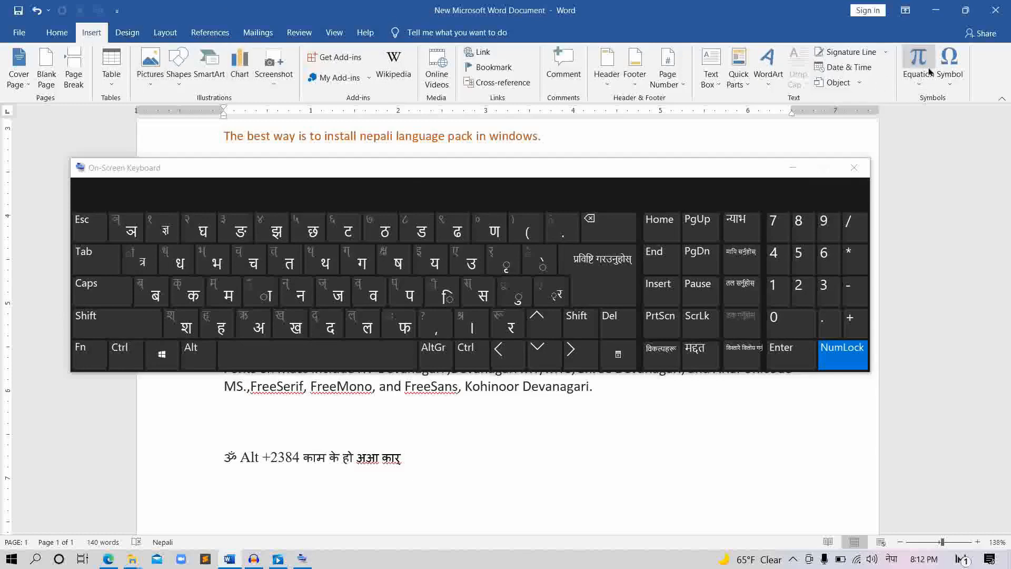
click(959, 87)
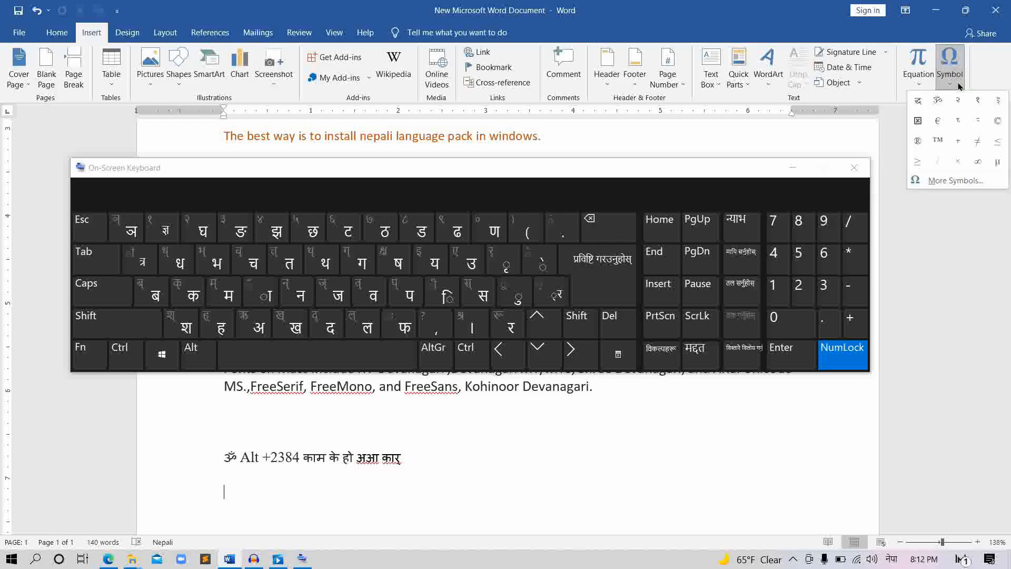
click(935, 185)
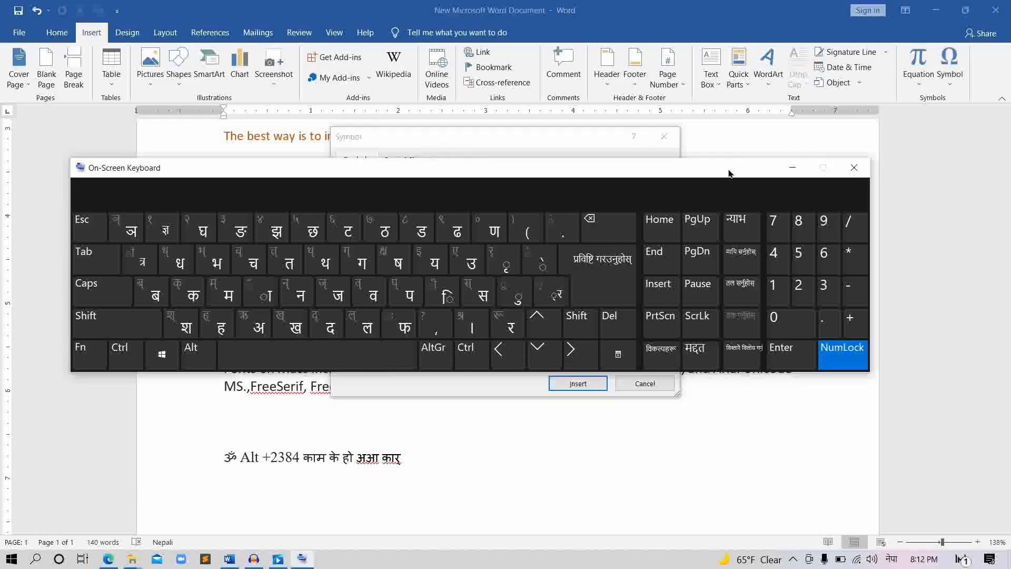
drag(729, 173, 777, 365)
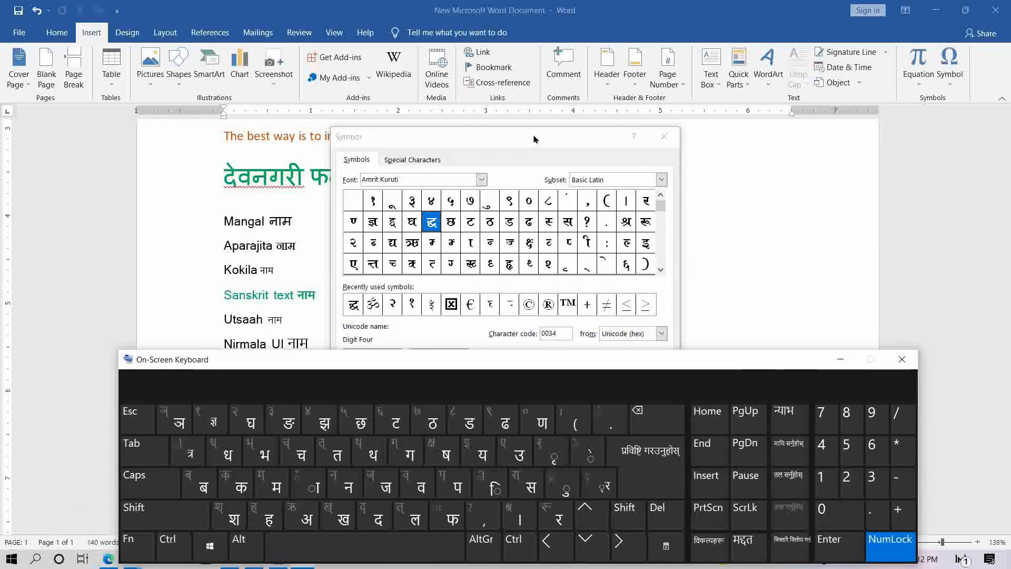
drag(533, 138, 530, 91)
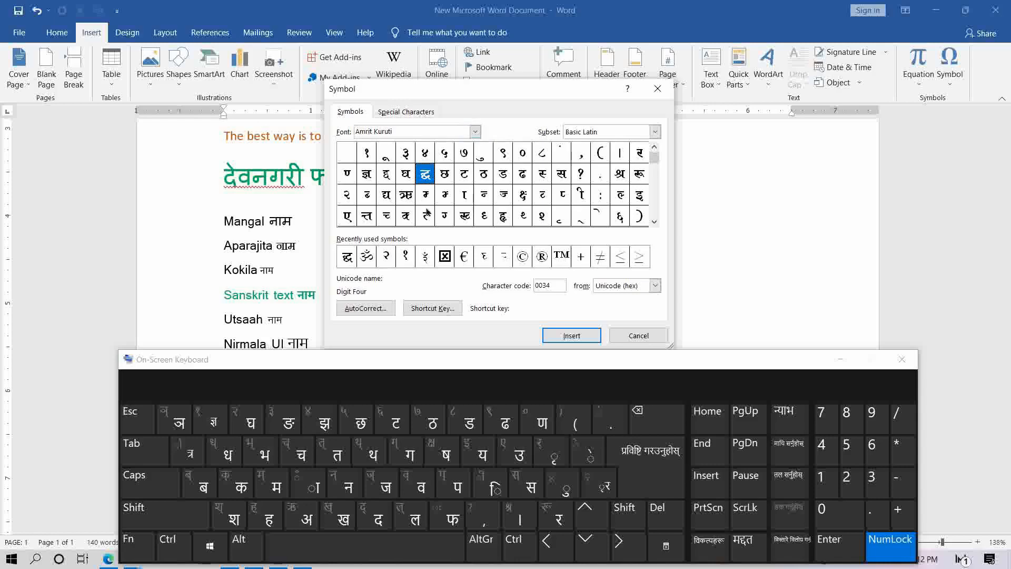
Insert the Amrit Kuruti symbol with character code 00D9 below the ॐ line and return to the "Alt +2384" text.
click(654, 222)
click(655, 221)
click(655, 221)
click(655, 223)
click(654, 223)
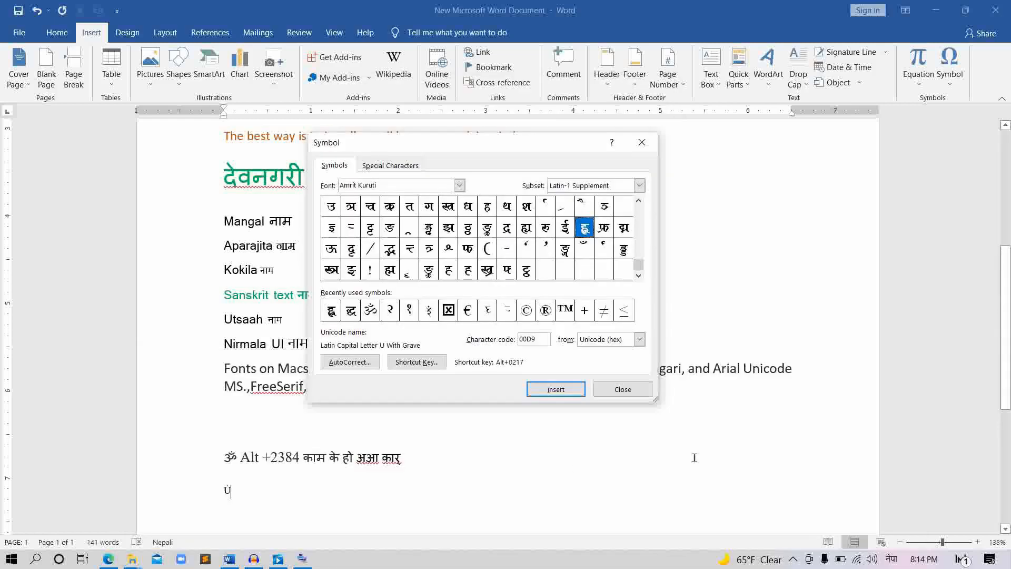
click(241, 458)
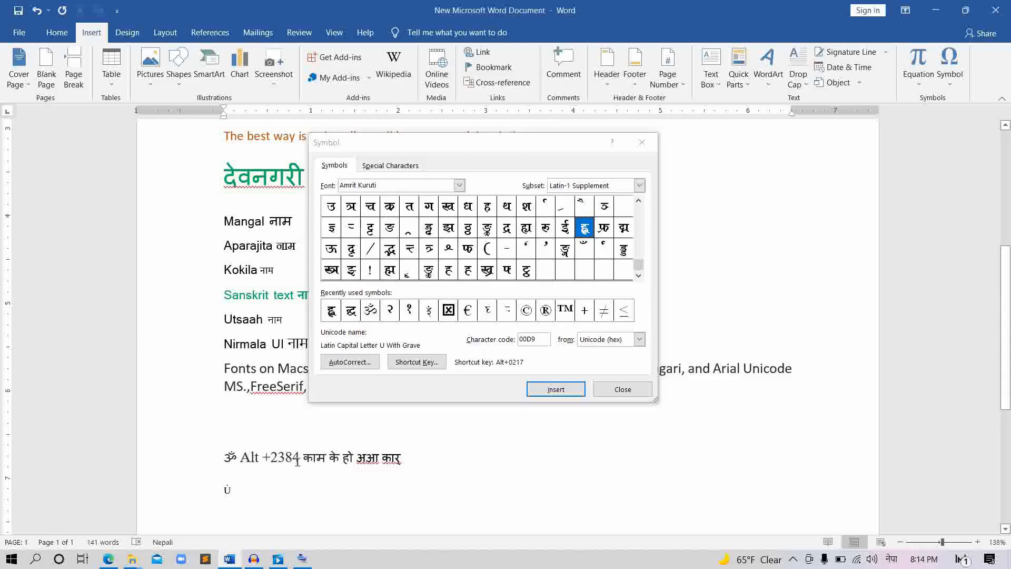